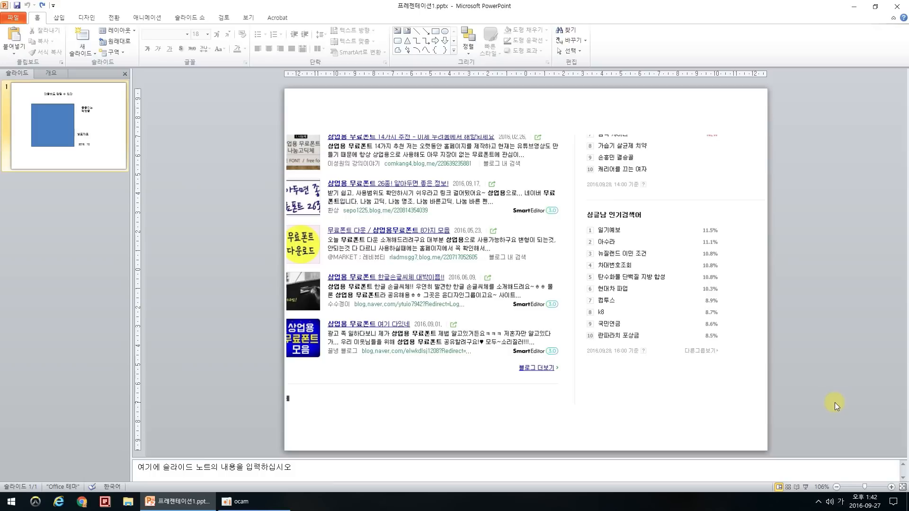
Set the font of all the slide's objects to 나눔바른고딕 and the title text box to 나눔명조 ExtraBold
drag(395, 98, 706, 404)
click(187, 34)
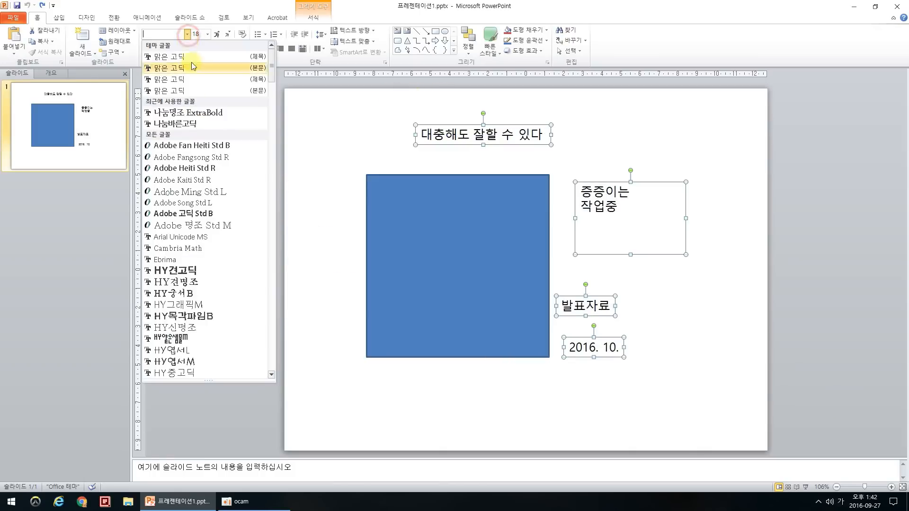
click(175, 124)
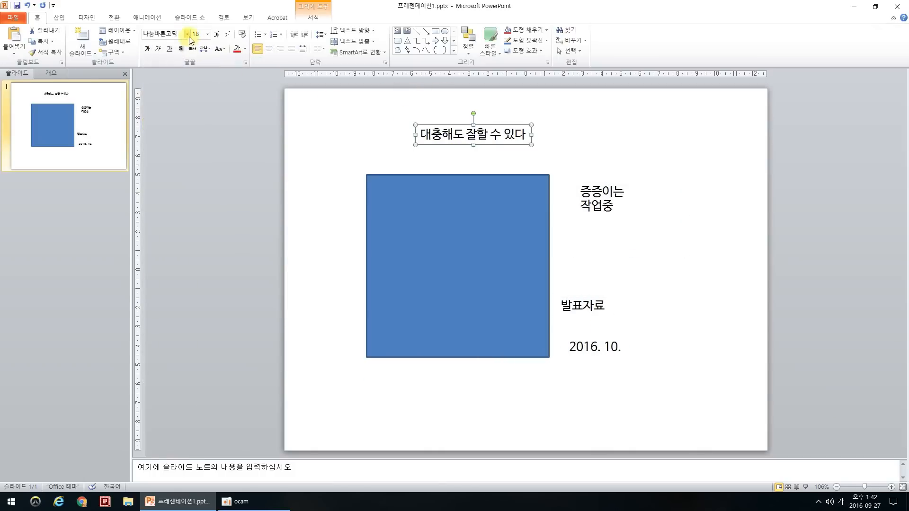
click(188, 35)
click(189, 125)
click(703, 139)
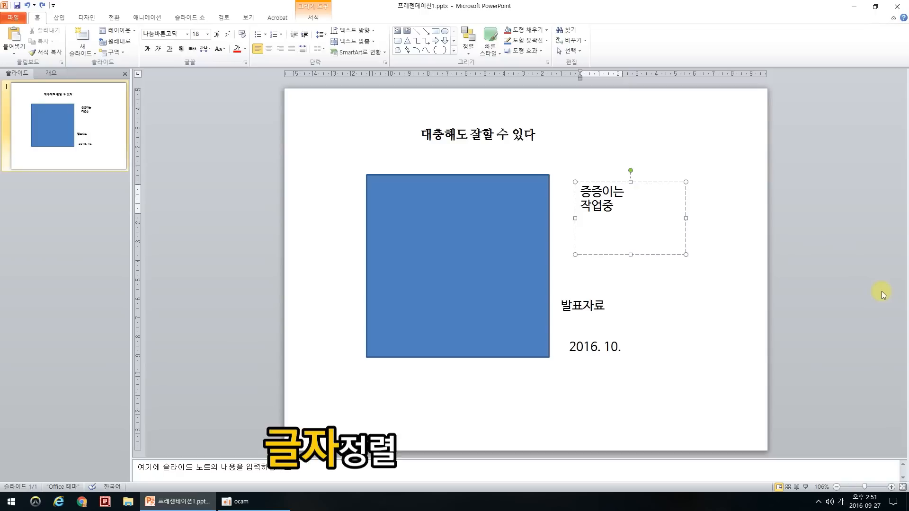
Try right and bottom alignment for the text "증증이는 작업중" inside its text box
key(ctrl+a)
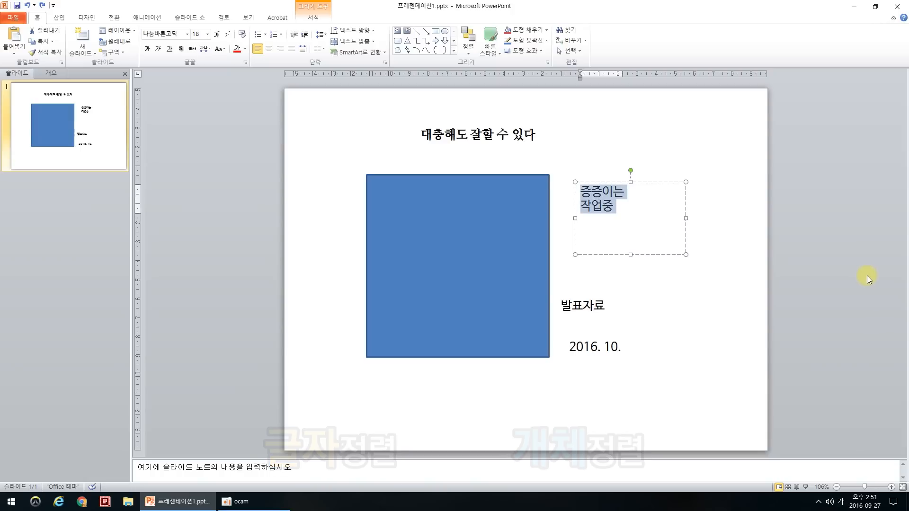
click(280, 49)
click(353, 41)
click(365, 124)
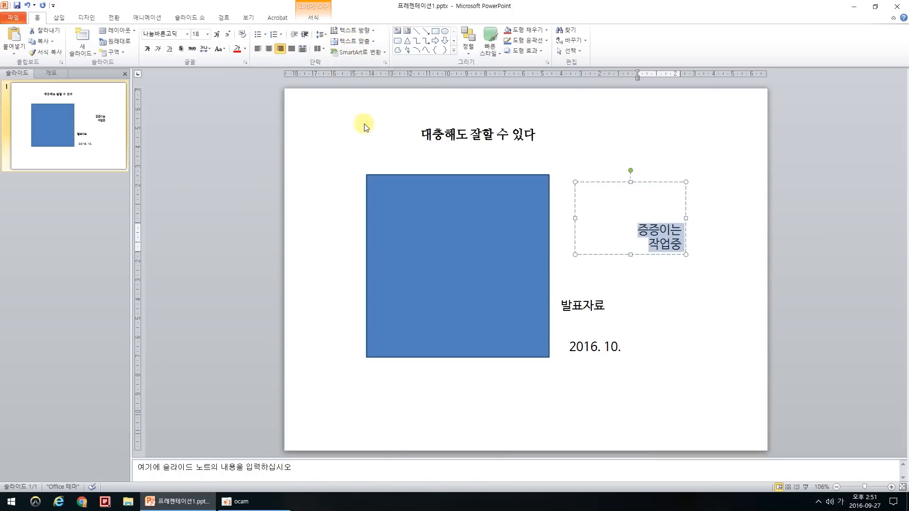
Return the "증증이는 작업중" text to left and top alignment inside its text box
click(257, 49)
click(352, 41)
click(363, 62)
click(811, 227)
Try left-aligning the blue square and all four text boxes to each other
shift+click(594, 223)
shift+click(583, 303)
shift+click(595, 352)
shift+click(465, 284)
shift+click(447, 134)
click(468, 42)
mouse_move(494, 178)
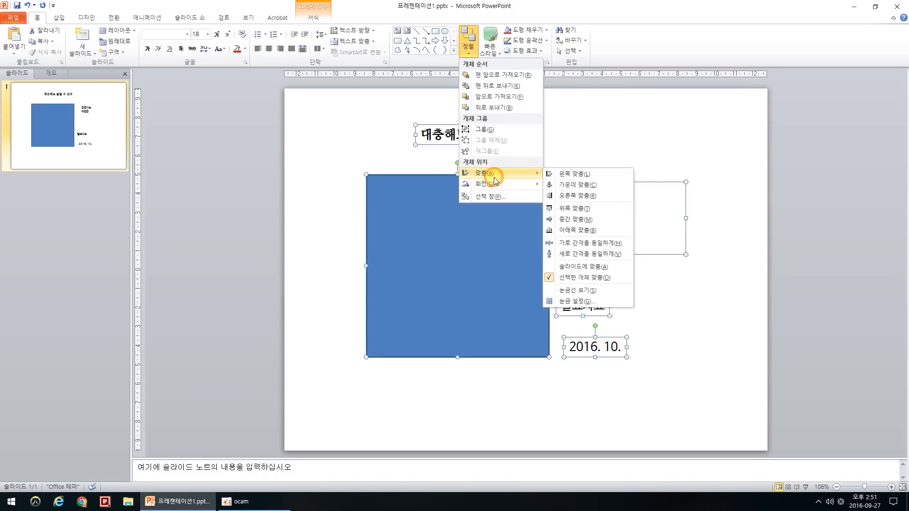
click(581, 174)
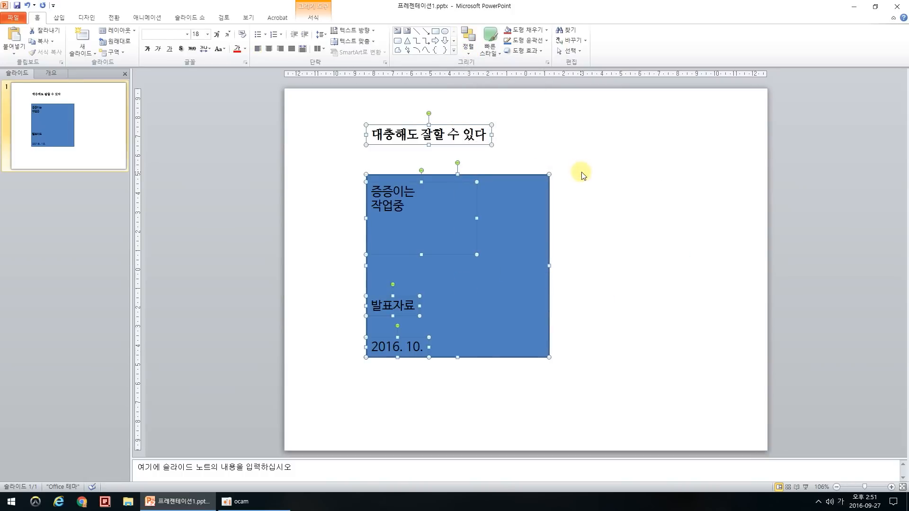
click(582, 172)
click(706, 159)
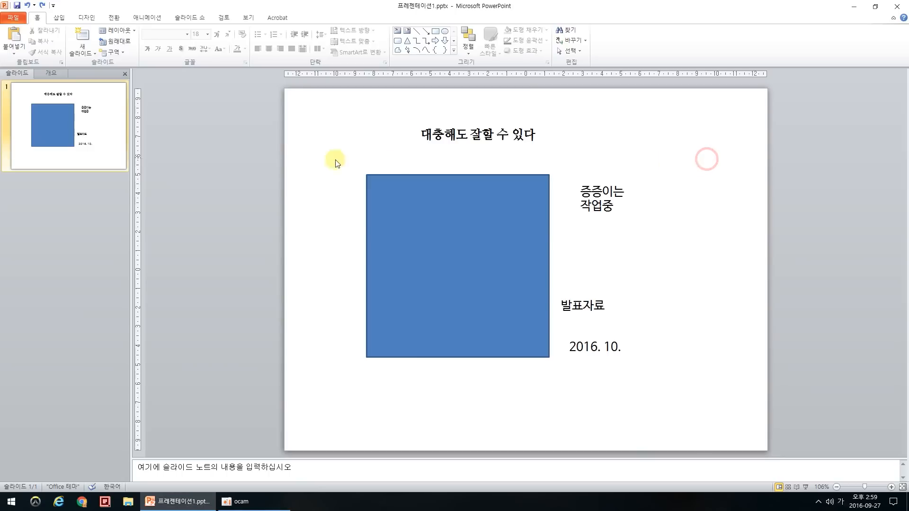
Center the blue square and all the text boxes horizontally, aligned relative to the slide
drag(300, 104, 754, 432)
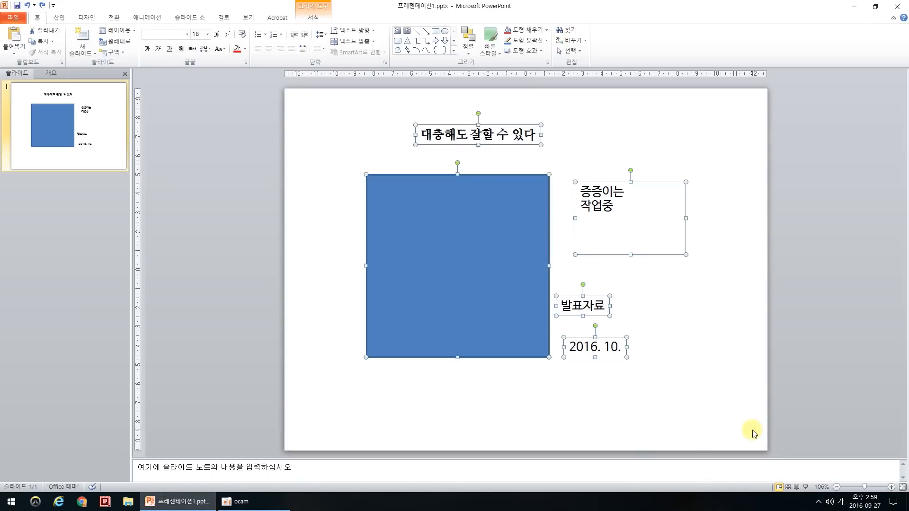
click(467, 42)
mouse_move(490, 173)
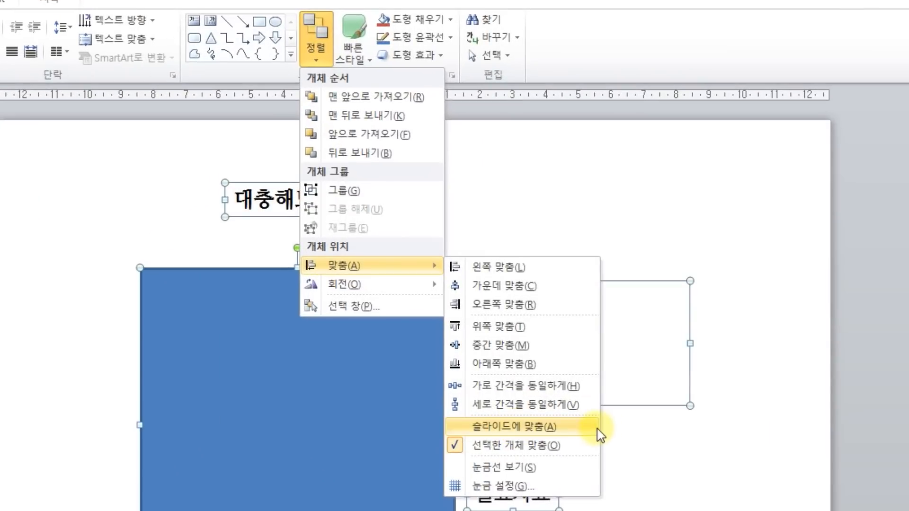
click(580, 426)
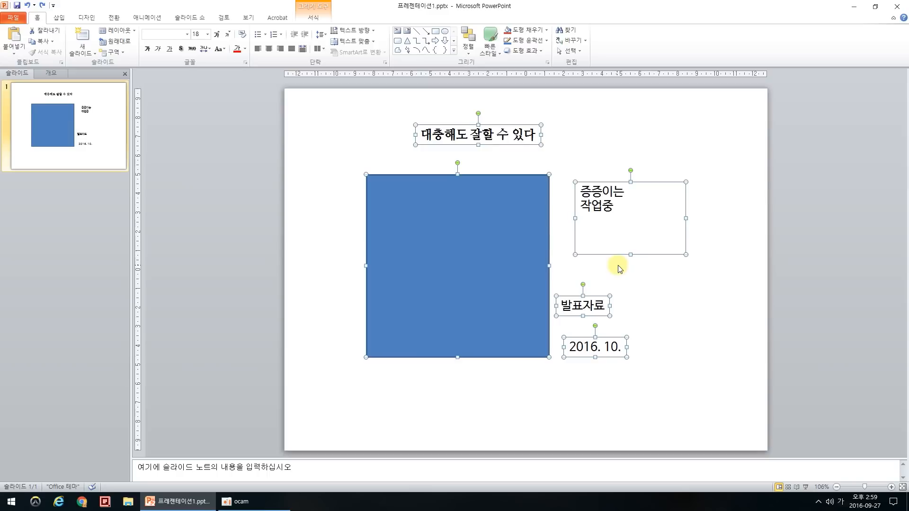
click(468, 42)
mouse_move(496, 178)
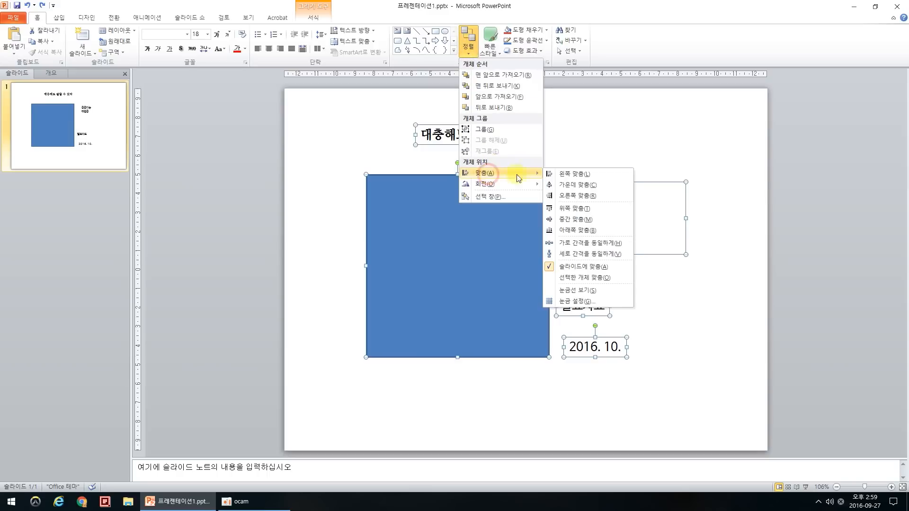
click(576, 185)
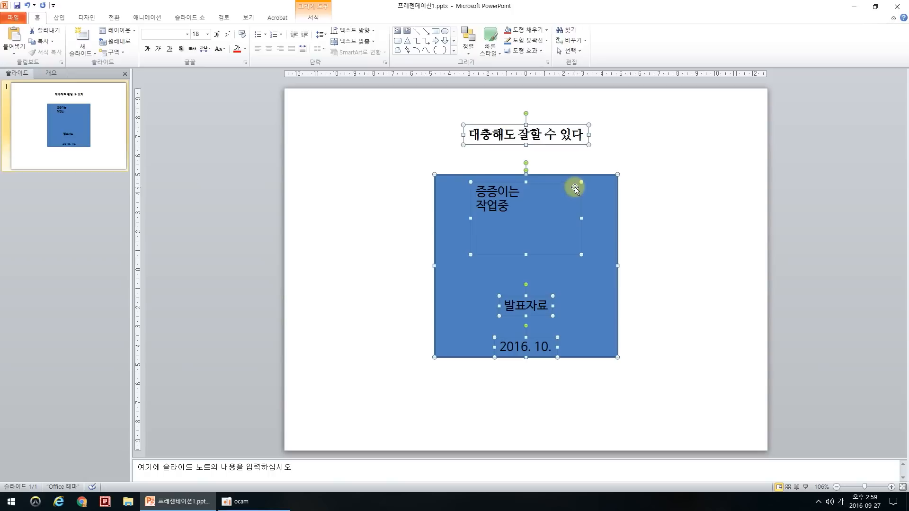
Align the blue square and the "증증이는 작업중" text box to the vertical middle of the slide
click(495, 218)
click(484, 205)
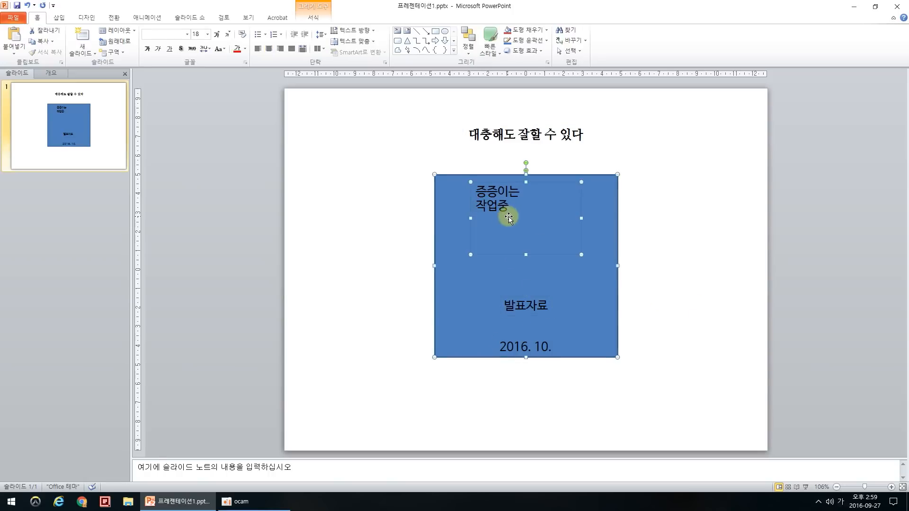
click(464, 50)
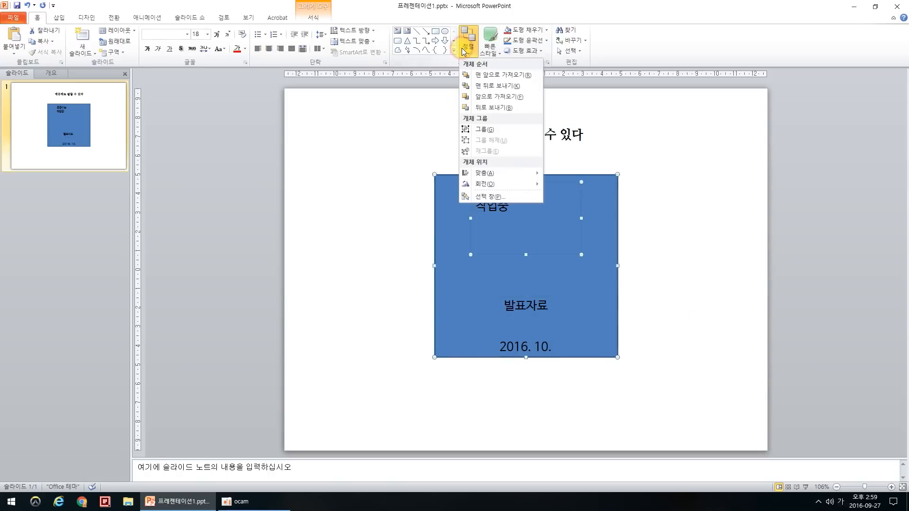
mouse_move(499, 171)
click(569, 221)
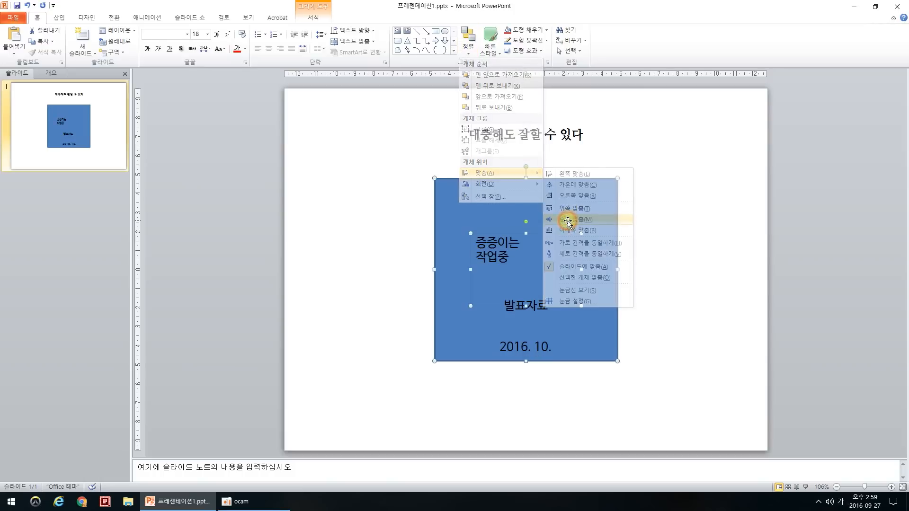
click(637, 225)
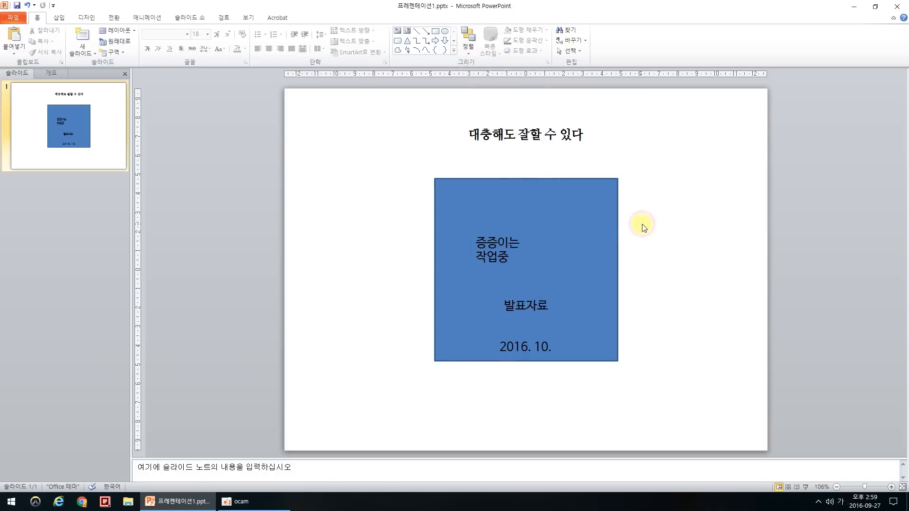
Move the title into the upper part of the square, "발표자료" to its lower edge and the date below it
click(528, 135)
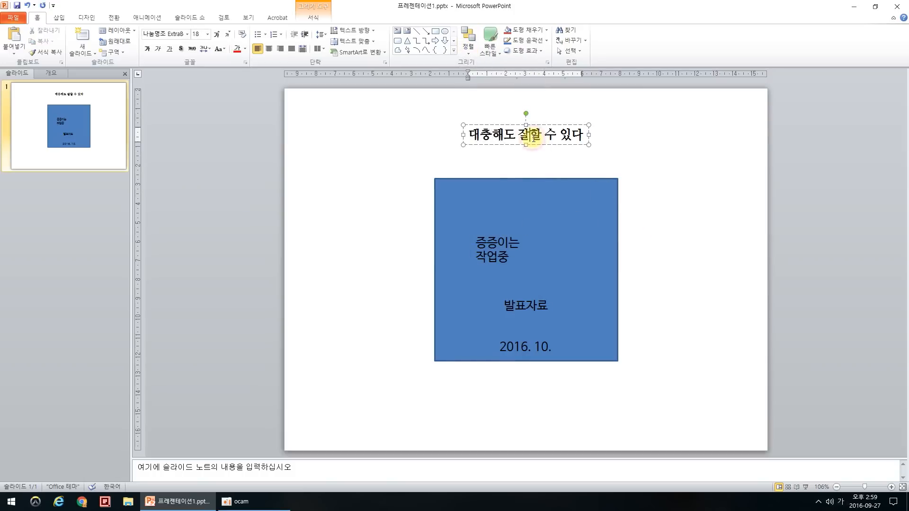
drag(551, 124, 551, 187)
click(544, 340)
drag(545, 339, 551, 382)
click(538, 316)
drag(538, 319, 539, 356)
click(682, 319)
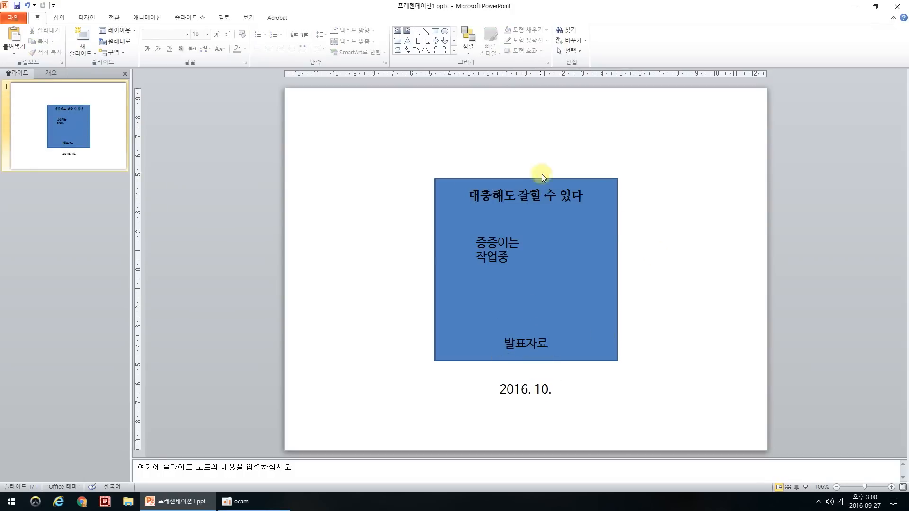
Fine-tune the vertical position of the title text box inside the top of the square with small nudges
click(525, 194)
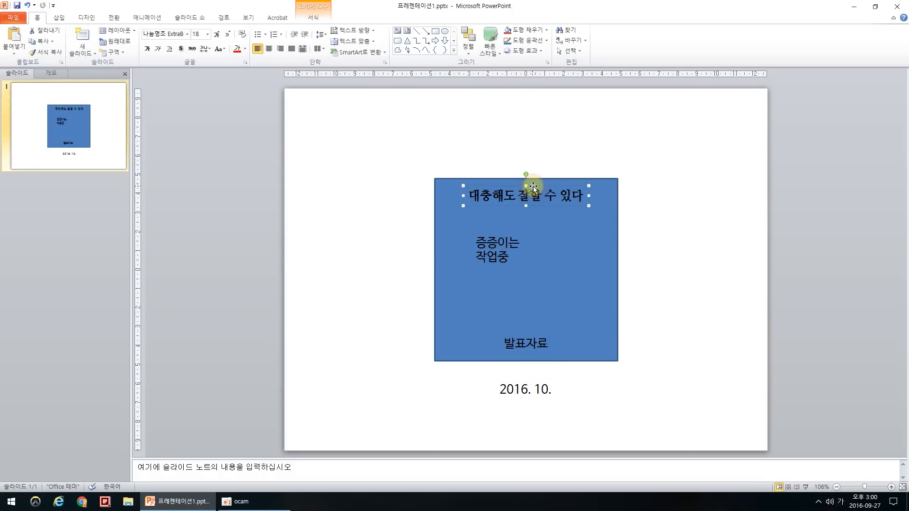
drag(530, 195, 534, 187)
key(ctrl+Down)
key(ctrl+Down)
key(ctrl+Down)
key(ctrl+Down)
key(ctrl+Down)
key(ctrl+Down)
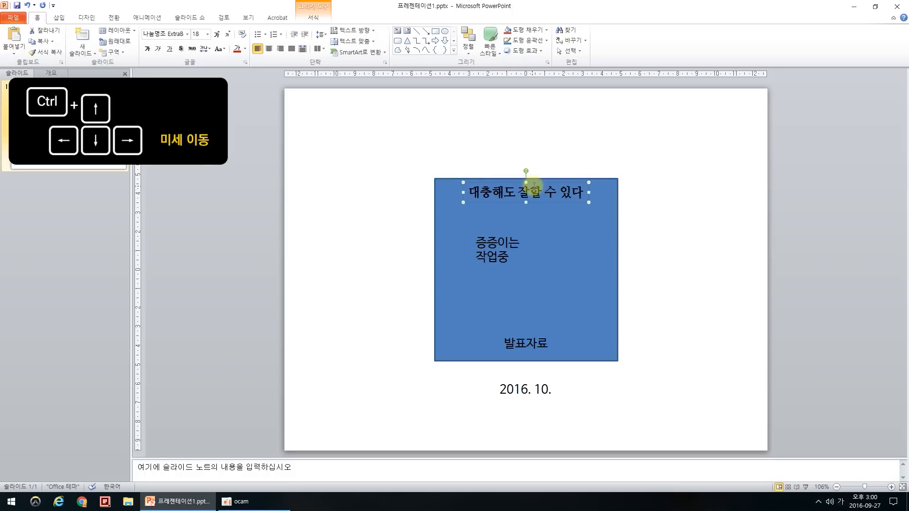
key(ctrl+Down)
key(ctrl+Down)
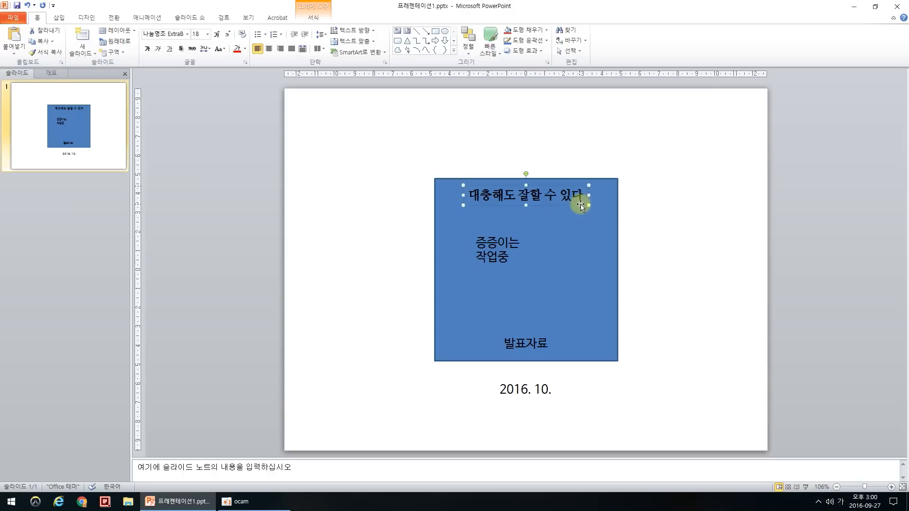
Try replacing the title text with "대충해도" and undo the replacement
click(545, 195)
key(ctrl+a)
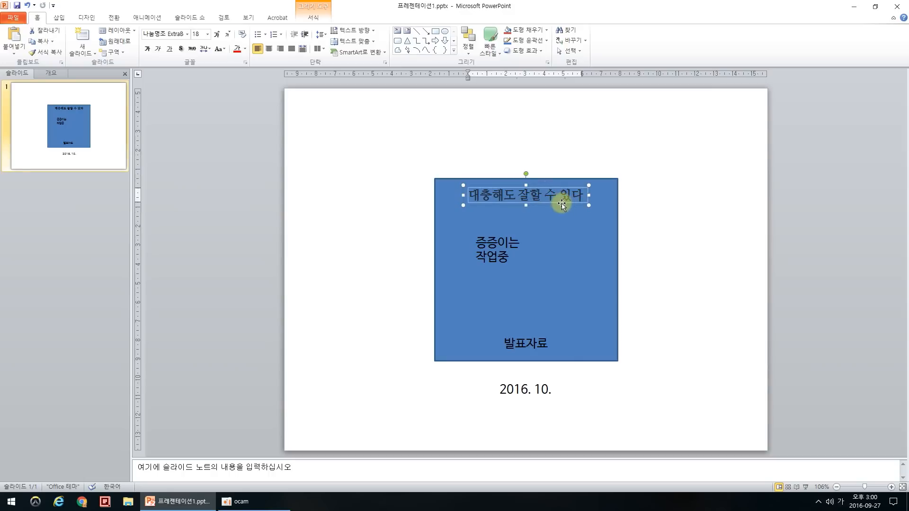
key(BackSpace)
text(대충해도)
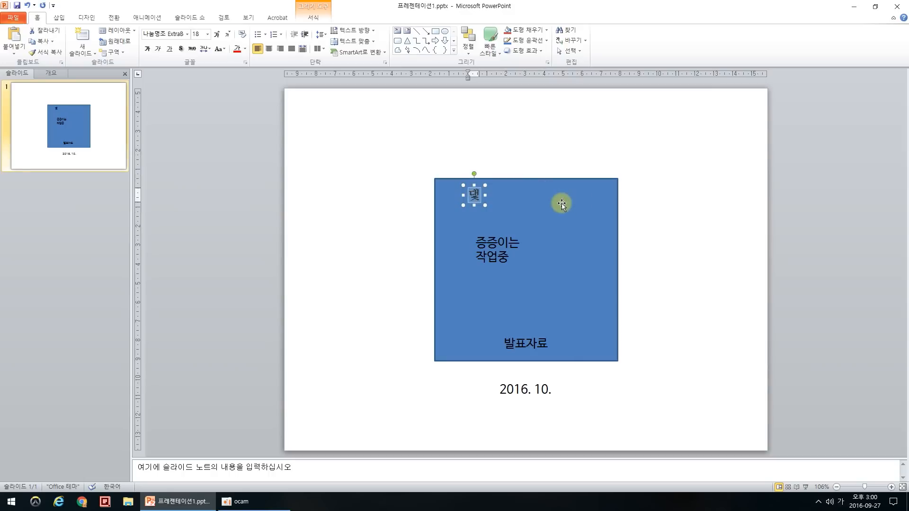
click(682, 203)
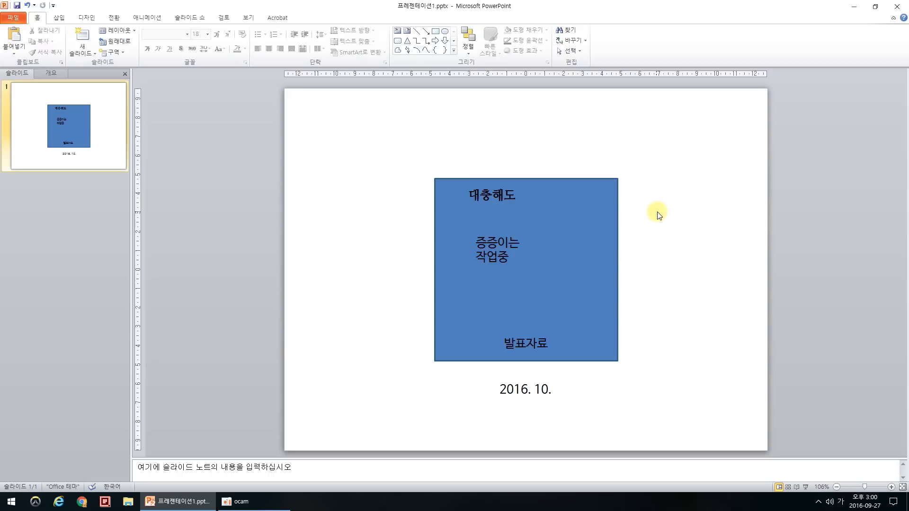
key(ctrl+z)
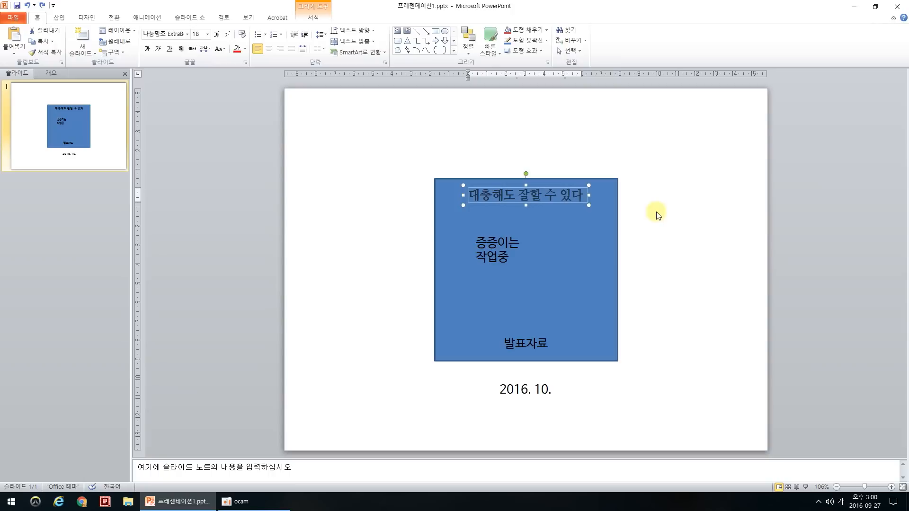
Center the text horizontally inside all the text boxes on the slide
drag(379, 125, 684, 442)
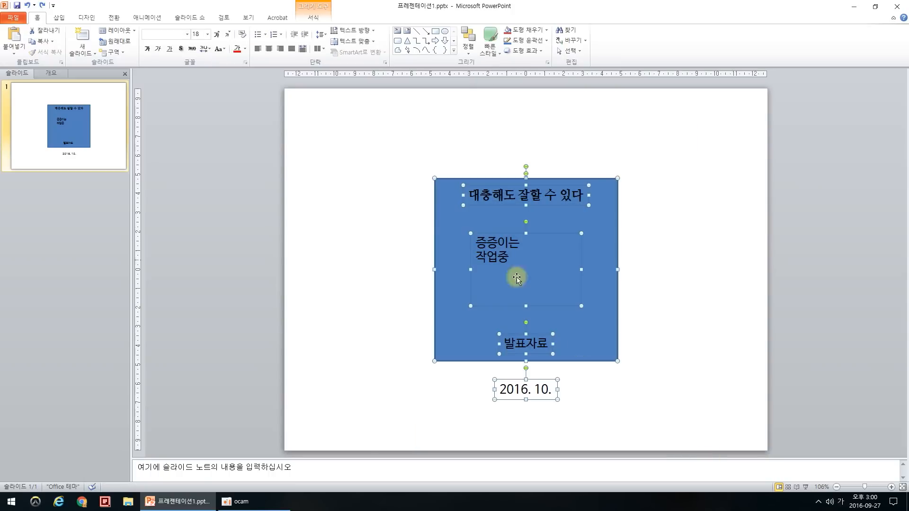
click(269, 50)
click(456, 138)
drag(447, 142, 707, 480)
click(356, 42)
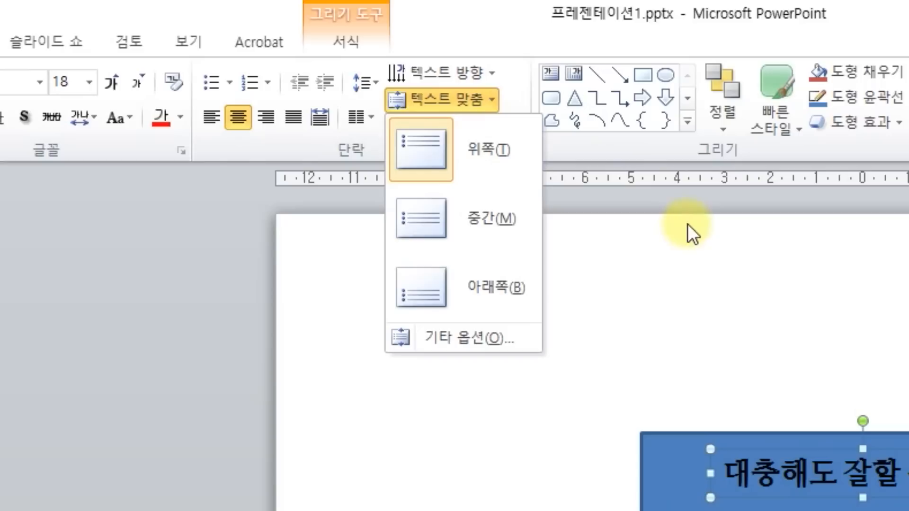
click(700, 190)
Set the vertical text alignment to middle for "증증이는 작업중" and to bottom for "발표자료"
click(545, 244)
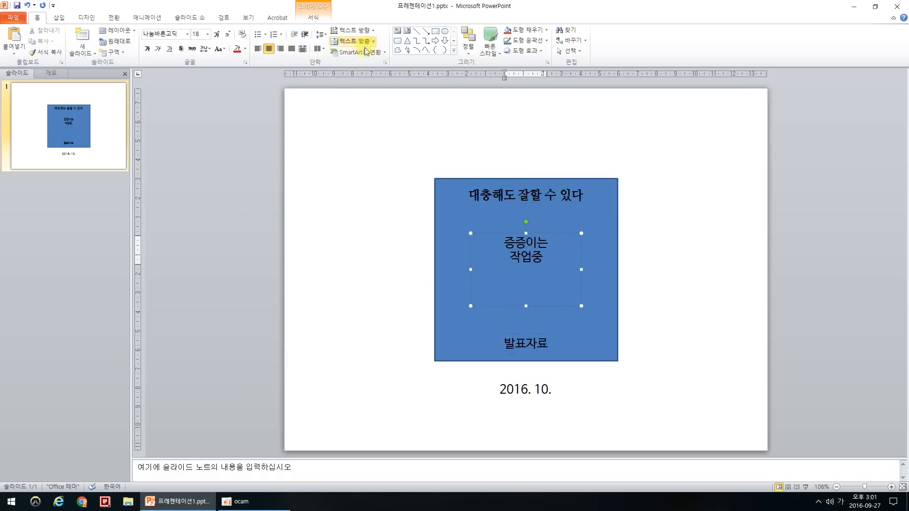
click(368, 41)
click(371, 95)
click(526, 344)
click(373, 43)
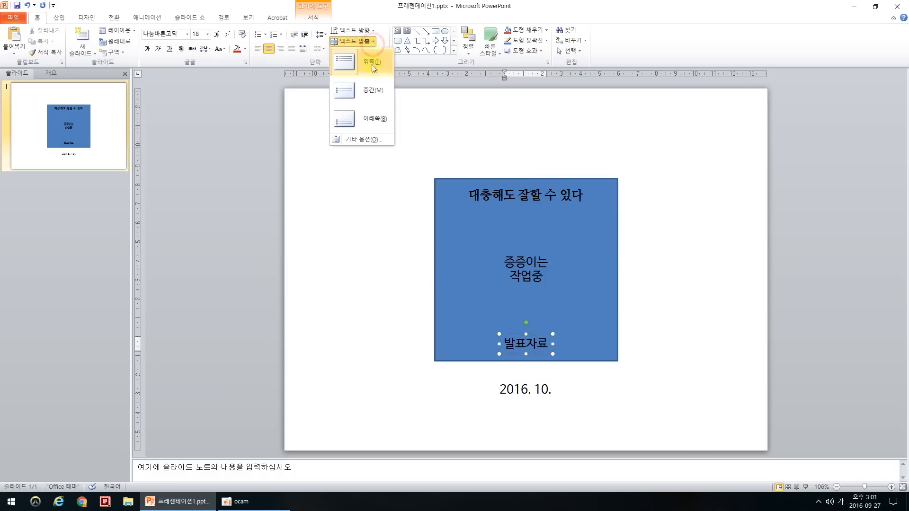
click(377, 121)
click(673, 307)
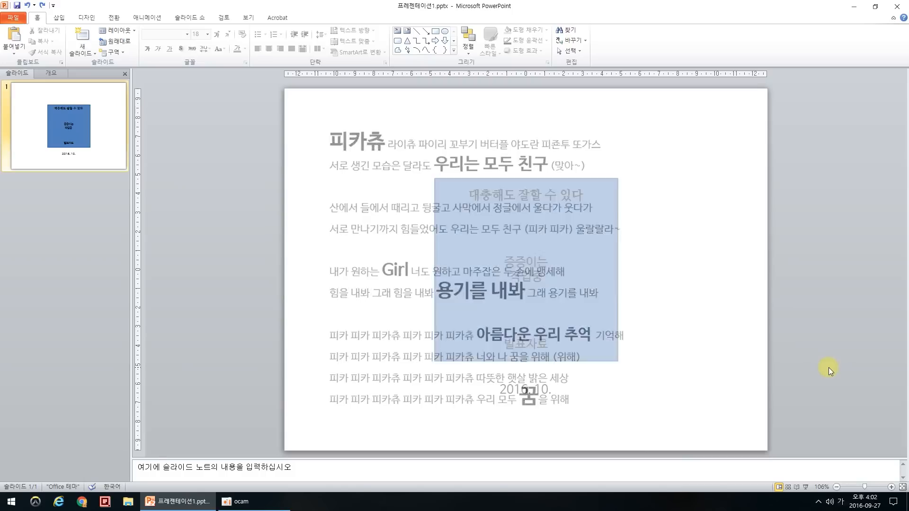
Reduce the font size of the "발표자료" and "2016. 10." text boxes to 14
drag(364, 303, 673, 413)
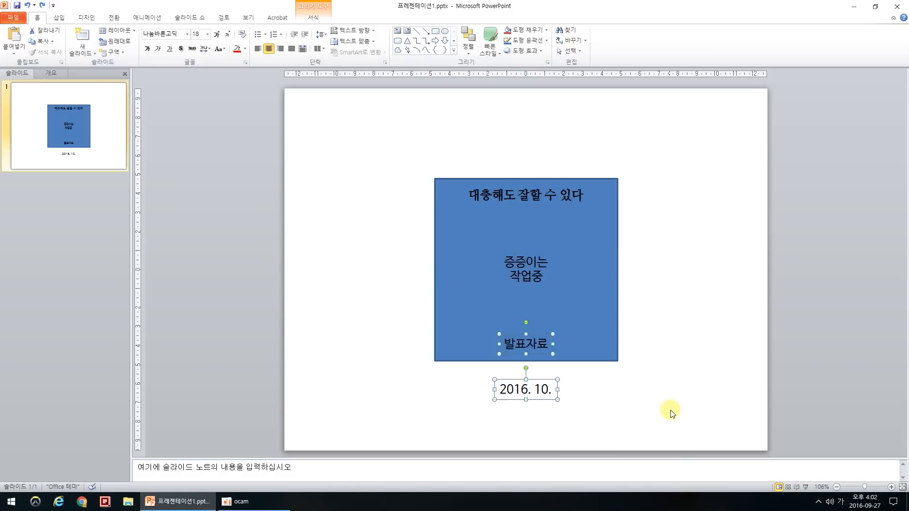
key(ctrl+shift+less)
key(ctrl+shift+less)
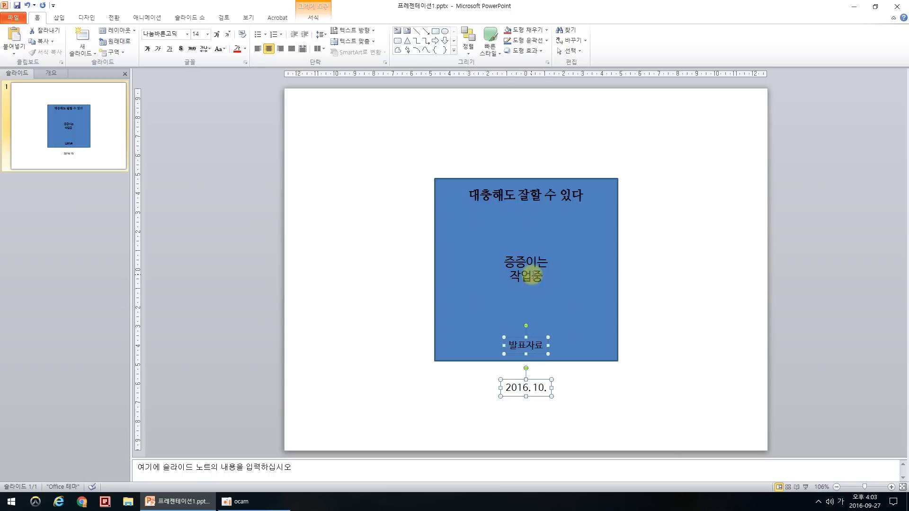
Enlarge the "증증이는 작업중" text in the middle of the square to font size 32
click(530, 274)
click(535, 234)
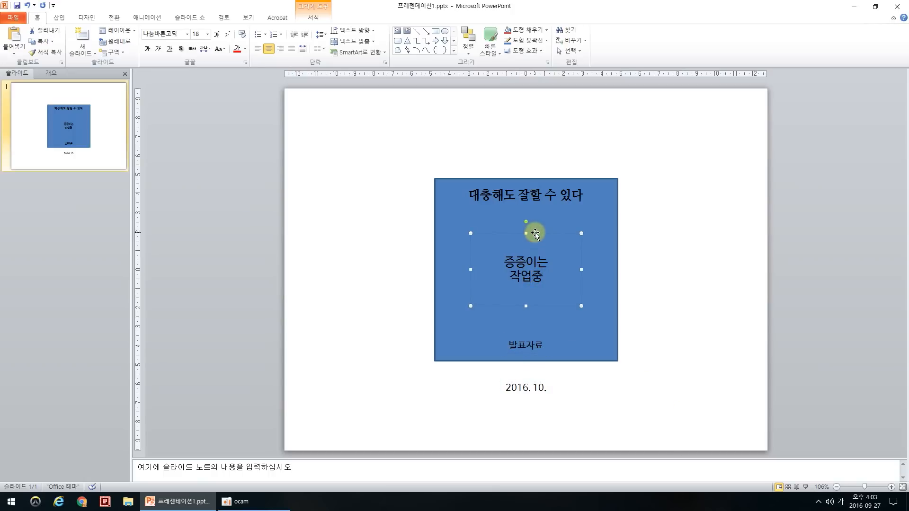
key(ctrl+shift+greater)
key(ctrl+shift+greater)
key(ctrl+shift+greater)
key(ctrl+shift+greater)
key(ctrl+shift+greater)
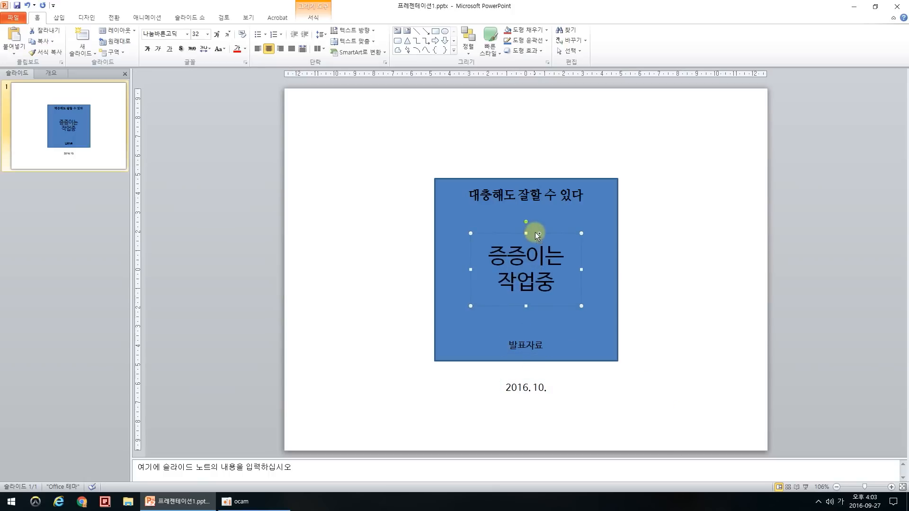
Enlarge the "증증이는 작업중" text in the middle of the square to font size 54
key(ctrl+shift+greater)
key(ctrl+shift+greater)
key(ctrl+shift+greater)
key(ctrl+shift+greater)
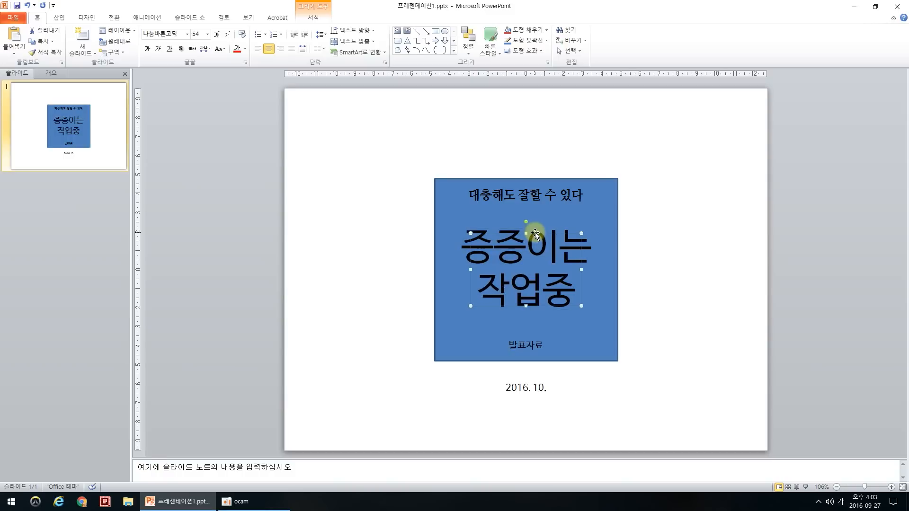
Try shrinking the "증증이는 작업중" text in fine size increments and enlarging it back to font size 54
key(ctrl+bracketleft)
key(ctrl+bracketleft)
key(ctrl+bracketleft)
key(ctrl+bracketleft)
key(ctrl+bracketleft)
key(ctrl+bracketleft)
key(ctrl+bracketleft)
key(ctrl+bracketleft)
key(ctrl+bracketleft)
key(ctrl+bracketleft)
key(ctrl+bracketright)
key(ctrl+bracketright)
key(ctrl+bracketright)
key(ctrl+bracketright)
key(ctrl+bracketright)
key(ctrl+bracketright)
key(ctrl+bracketright)
key(ctrl+bracketright)
key(ctrl+bracketright)
key(ctrl+bracketright)
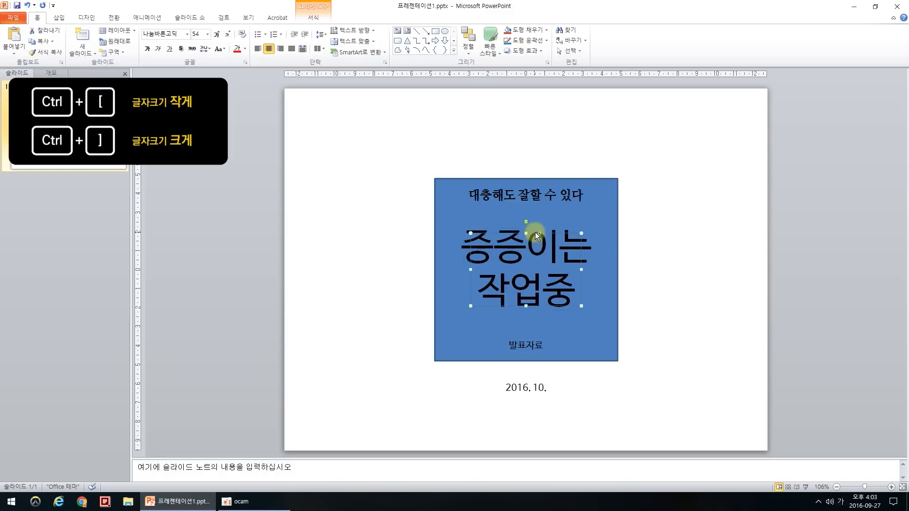
key(ctrl+bracketleft)
key(ctrl+bracketleft)
key(ctrl+bracketleft)
key(ctrl+bracketleft)
key(ctrl+bracketleft)
key(ctrl+bracketleft)
key(ctrl+bracketleft)
key(ctrl+bracketleft)
key(ctrl+bracketleft)
key(ctrl+bracketleft)
key(ctrl+bracketright)
key(ctrl+bracketright)
key(ctrl+bracketright)
key(ctrl+bracketright)
key(ctrl+bracketright)
key(ctrl+bracketright)
key(ctrl+bracketright)
key(ctrl+bracketright)
key(ctrl+bracketright)
key(ctrl+bracketright)
Enlarge only the second line, "작업중", to font size 72
drag(487, 290, 575, 289)
key(ctrl+bracketright)
key(ctrl+bracketright)
key(ctrl+bracketright)
key(ctrl+bracketright)
key(ctrl+bracketright)
key(ctrl+bracketright)
key(ctrl+bracketright)
key(ctrl+bracketright)
key(ctrl+bracketright)
key(ctrl+bracketright)
key(ctrl+bracketright)
key(ctrl+bracketright)
key(ctrl+bracketright)
key(ctrl+bracketright)
key(ctrl+bracketright)
key(ctrl+bracketright)
key(ctrl+bracketright)
key(ctrl+bracketright)
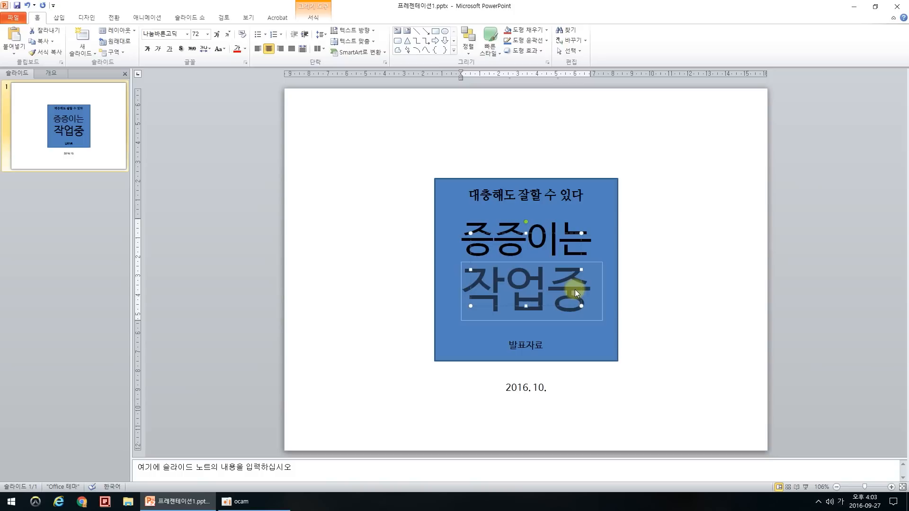
click(644, 293)
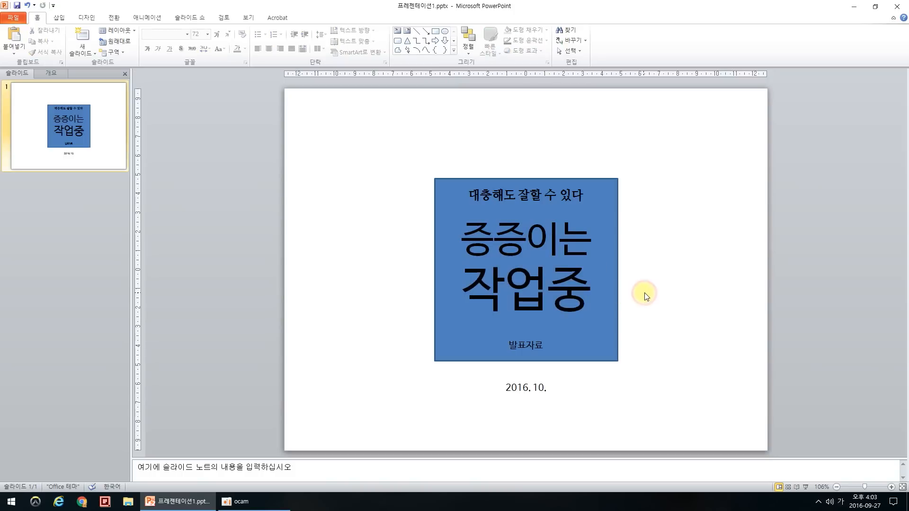
click(587, 290)
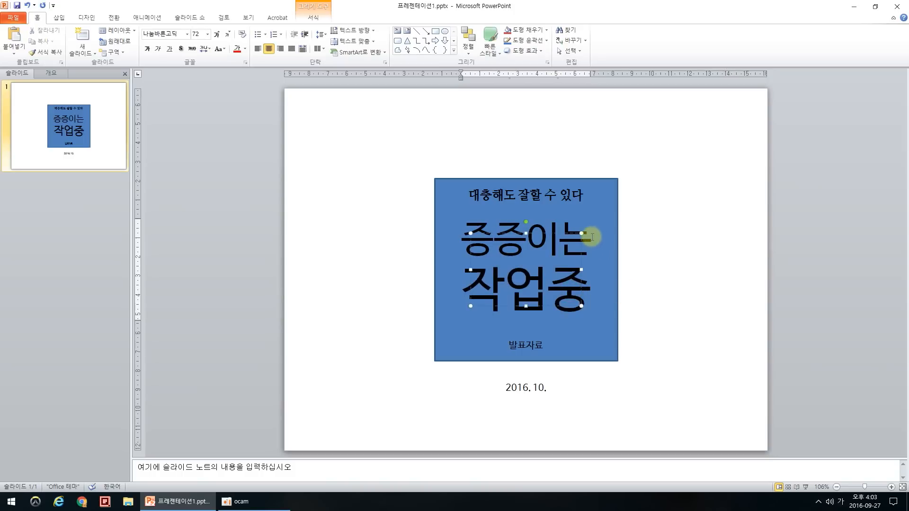
click(685, 306)
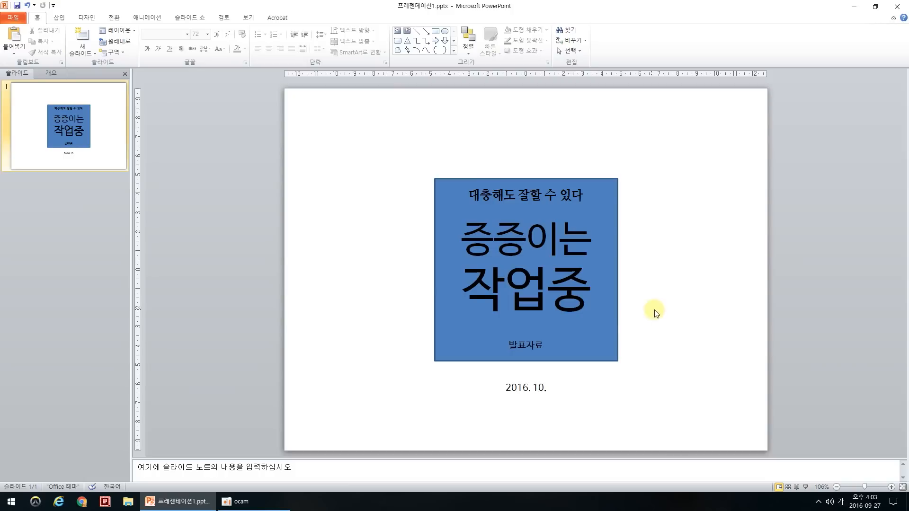
click(471, 293)
click(680, 290)
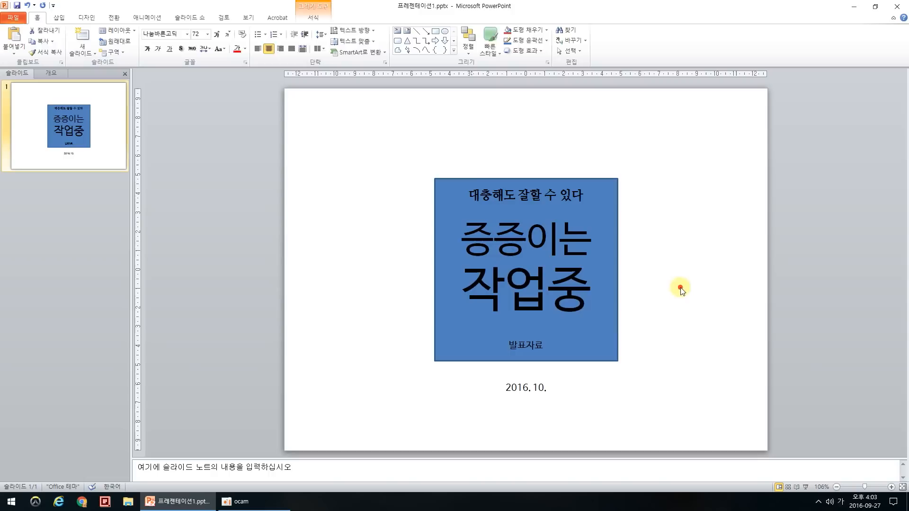
click(472, 239)
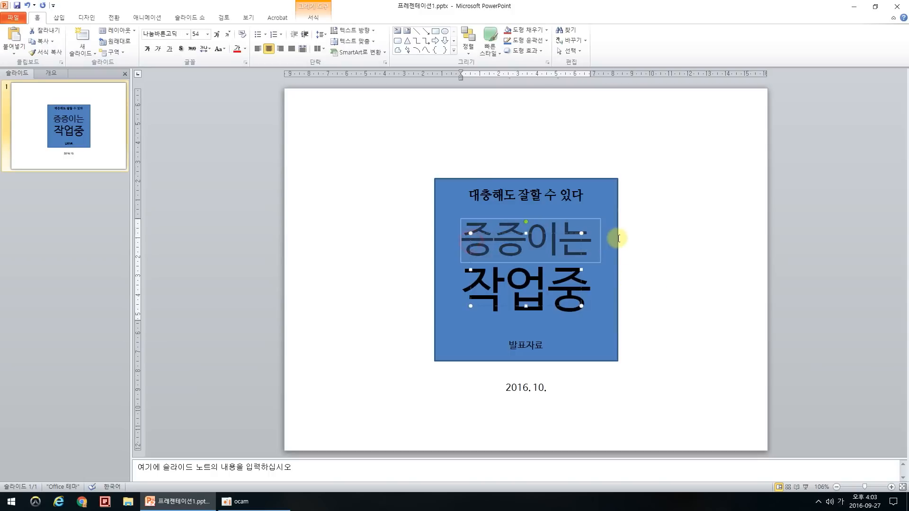
click(691, 297)
Make the "작업중" line of the title bold
drag(461, 287, 594, 291)
click(435, 197)
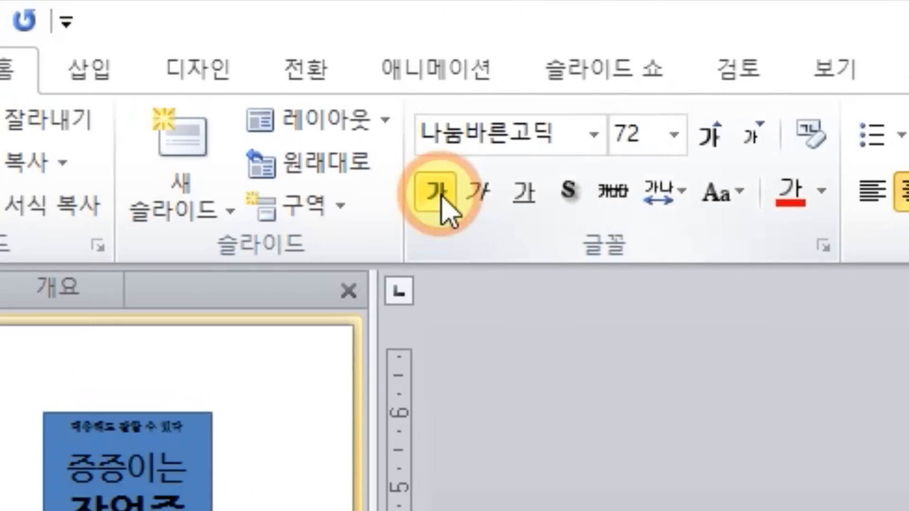
click(691, 335)
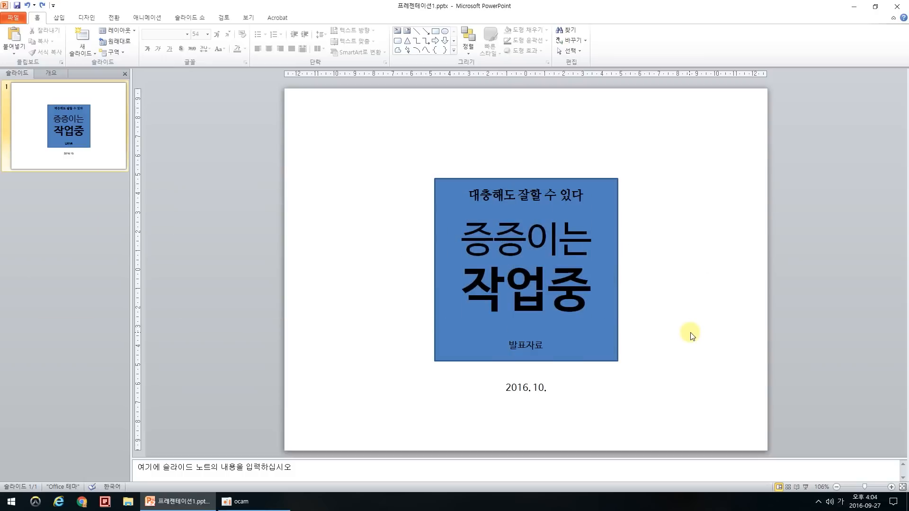
Change the font of the "증증이는" line to 나눔바른고딕 Light
double_click(475, 239)
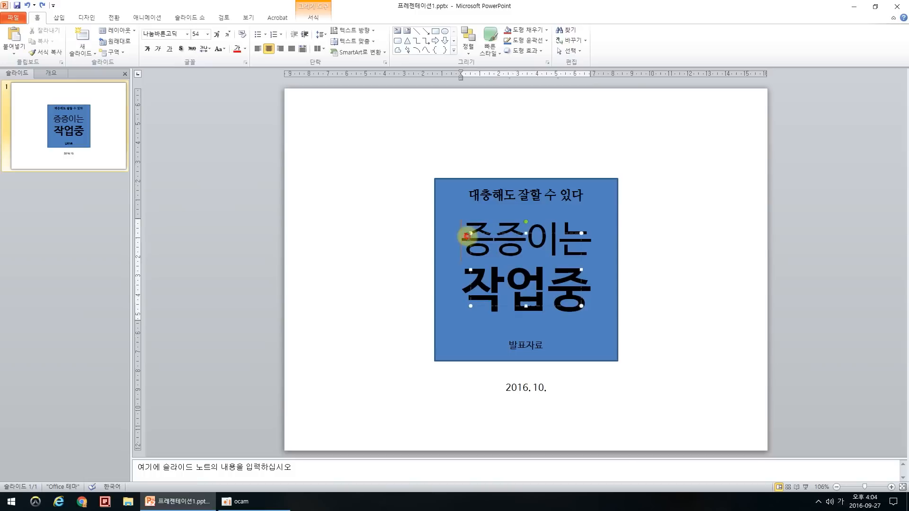
click(189, 34)
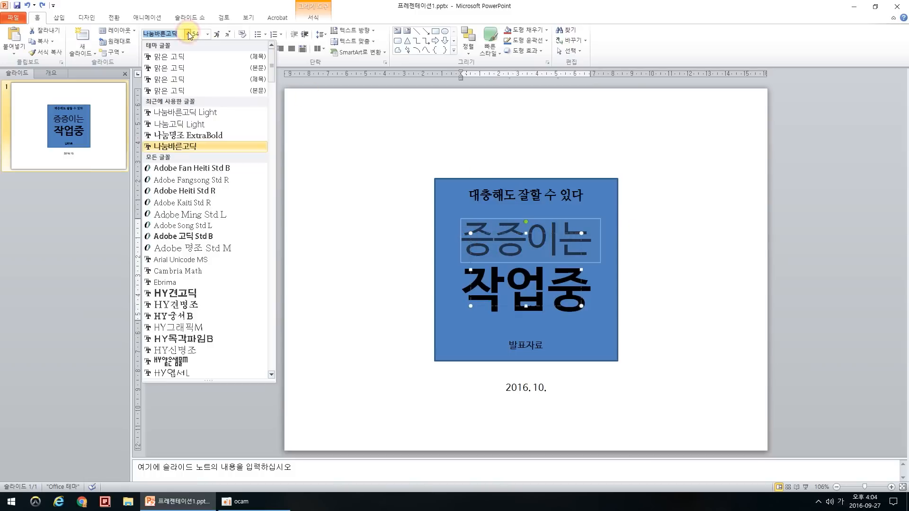
click(218, 114)
click(330, 208)
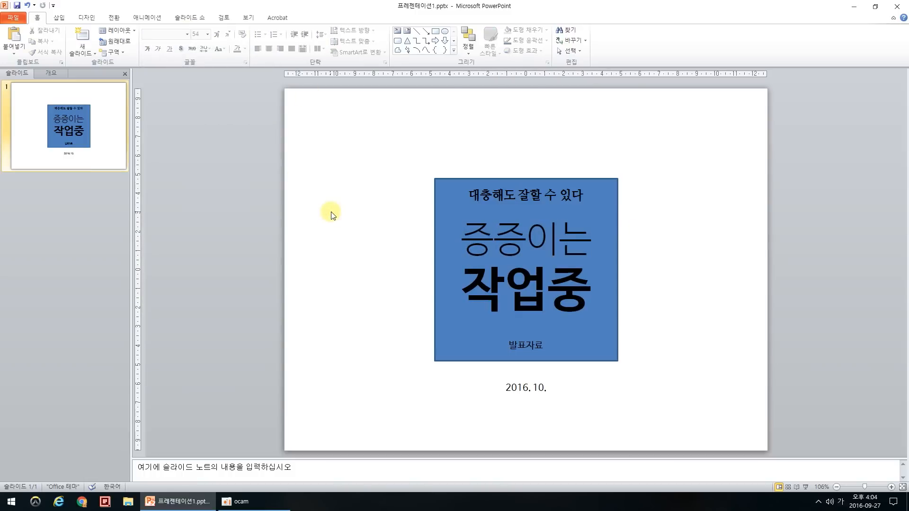
Reduce the "대충해도 잘할 수 있다" text to font size 16 and enlarge only "대충" to 20
click(506, 196)
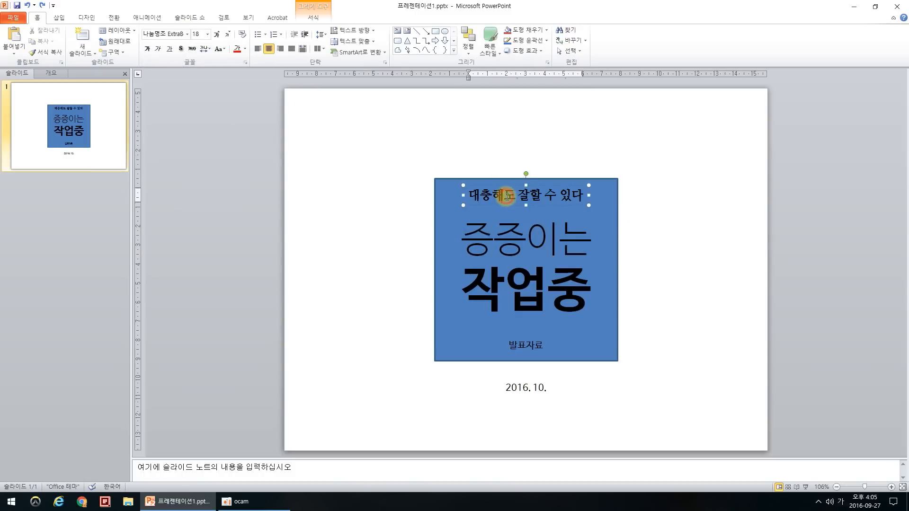
key(ctrl+shift+comma)
key(shift+Right)
key(shift+Right)
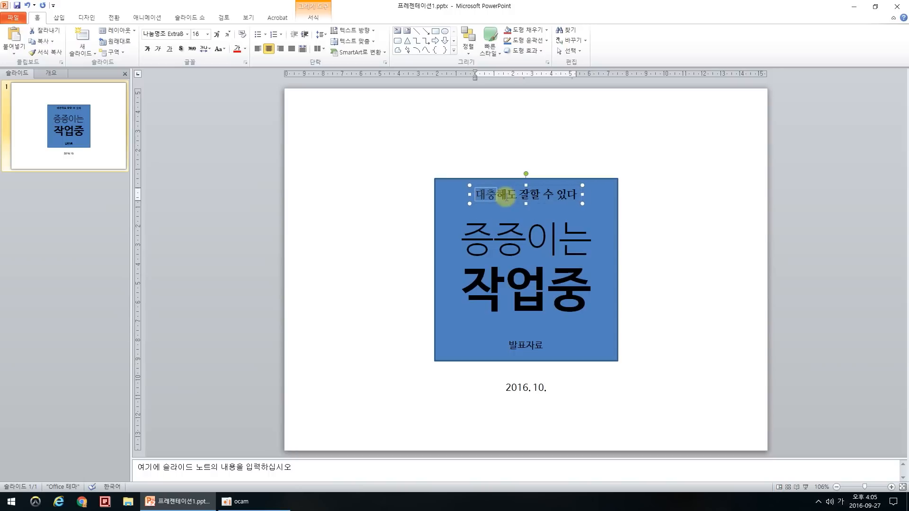
key(ctrl+shift+comma)
key(ctrl+shift+period)
key(ctrl+shift+period)
key(ctrl+shift+period)
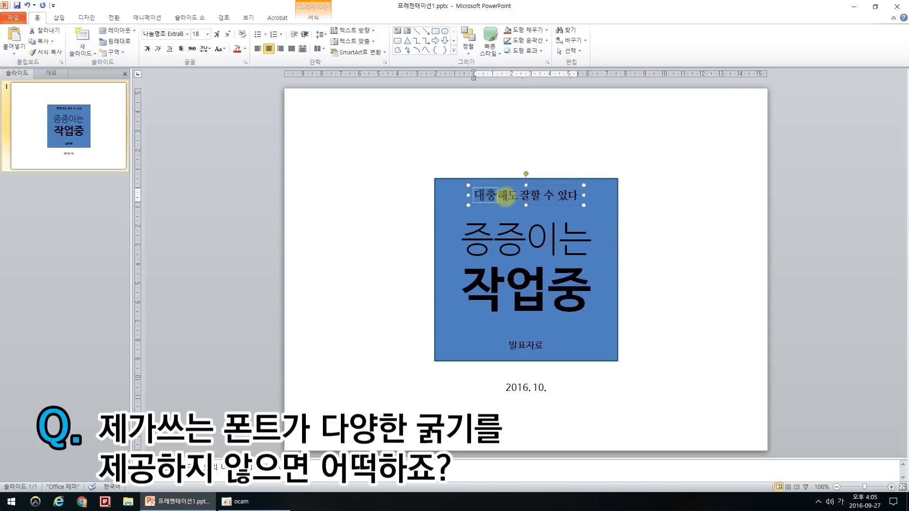
Enlarge only the character "잘" in "대충해도 잘할 수 있다" to font size 20
key(Right)
key(Right)
key(Right)
key(Right)
key(shift+Right)
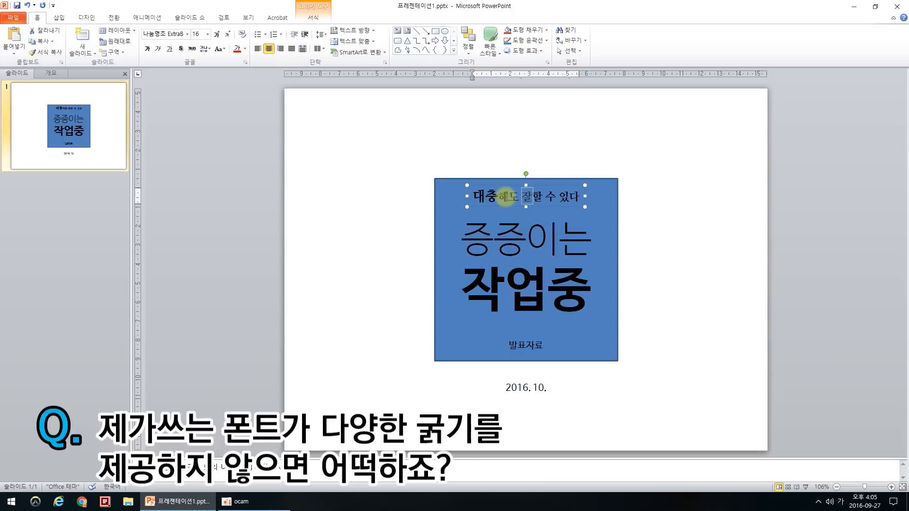
key(ctrl+shift+period)
key(ctrl+shift+period)
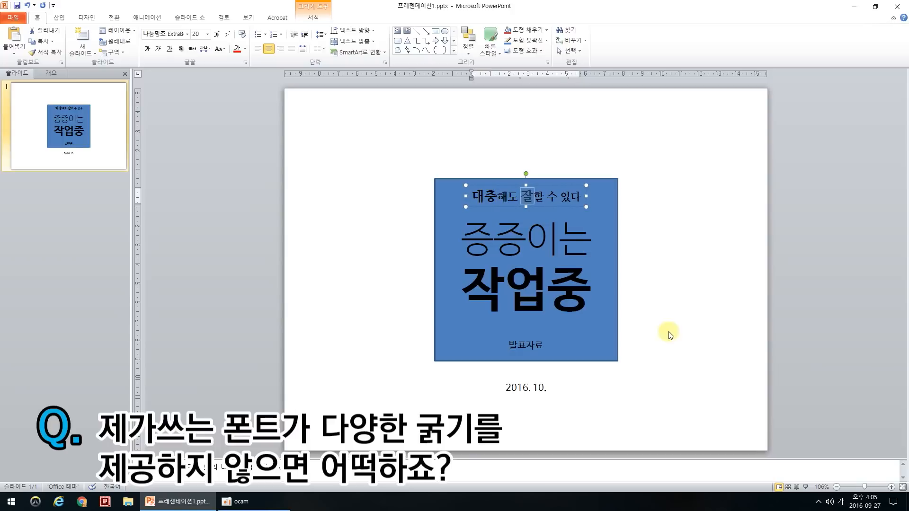
click(686, 336)
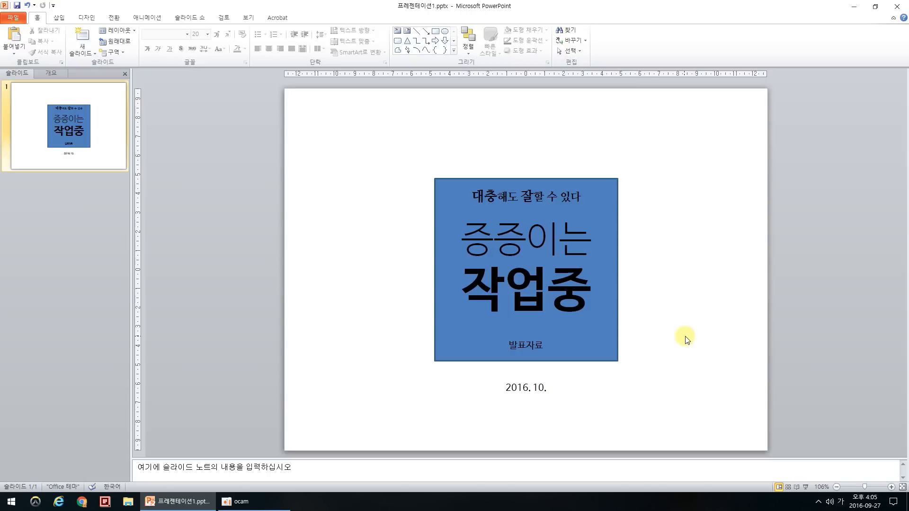
Widen the character spacing of "대충해도 잘할 수 있다" with the 넓게 option and fine-tune it with a custom spacing value
drag(580, 196, 400, 197)
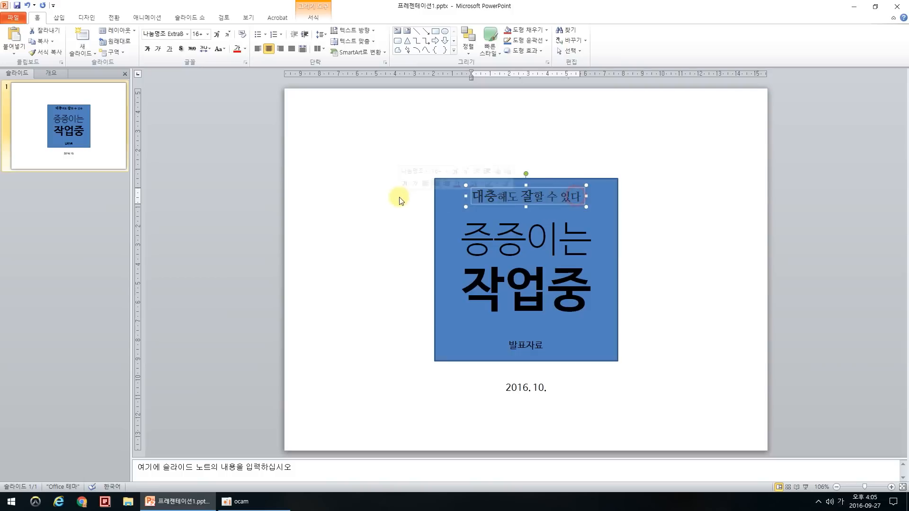
click(204, 49)
click(228, 93)
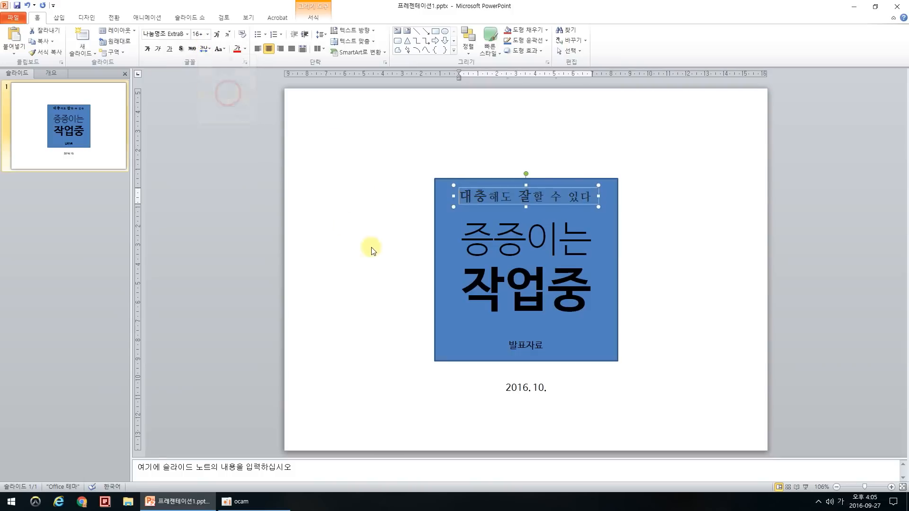
drag(462, 196, 599, 195)
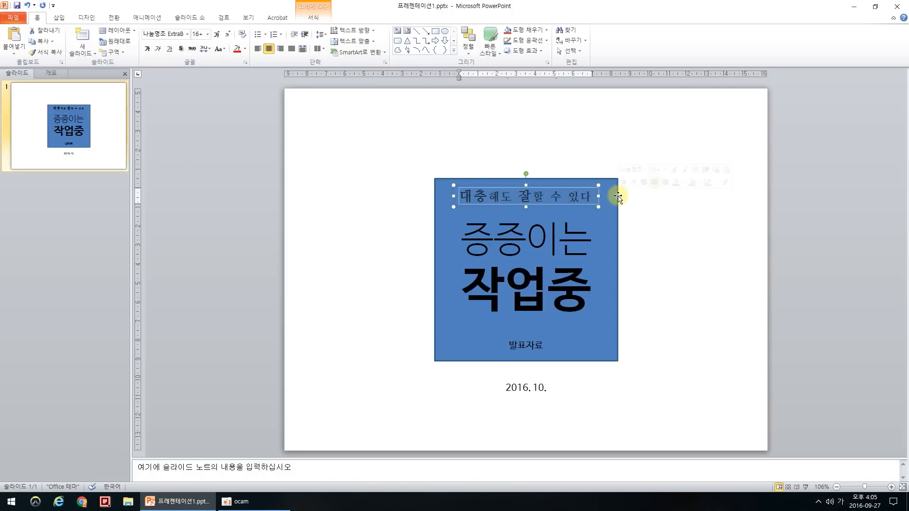
click(701, 291)
click(569, 199)
click(209, 49)
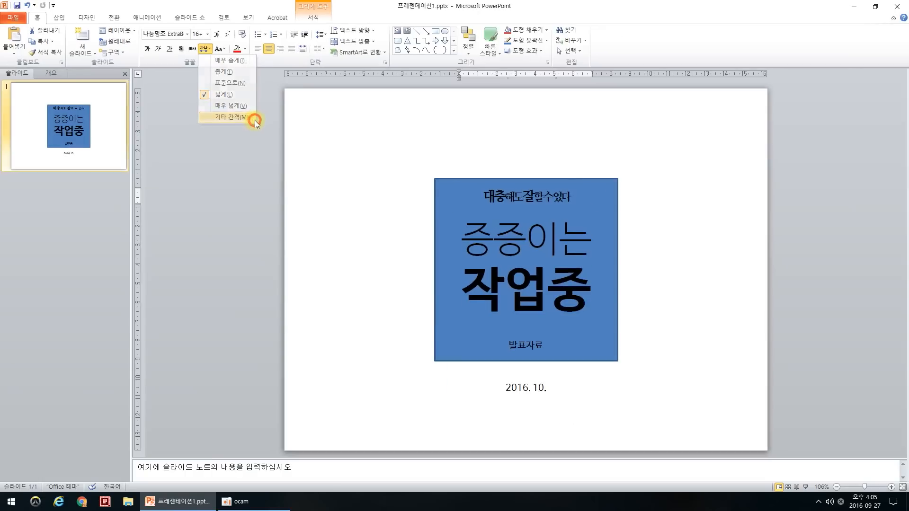
click(470, 404)
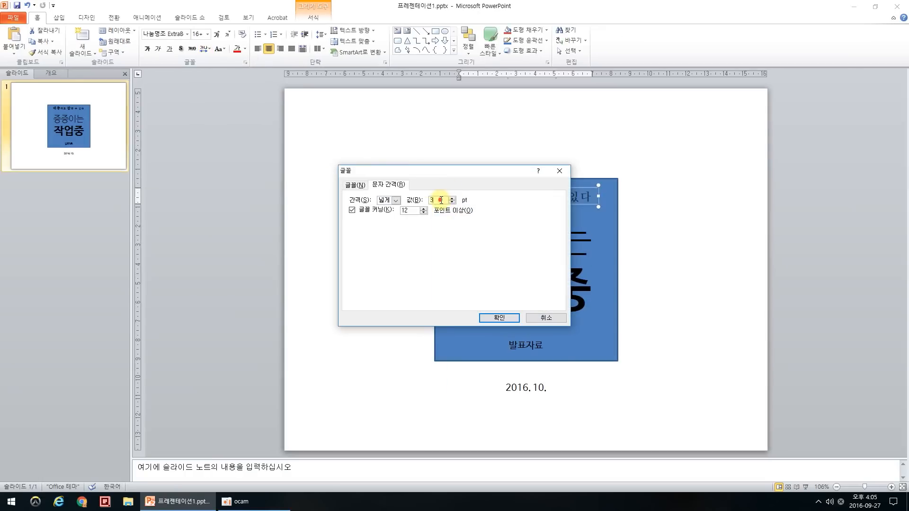
key(Return)
click(374, 241)
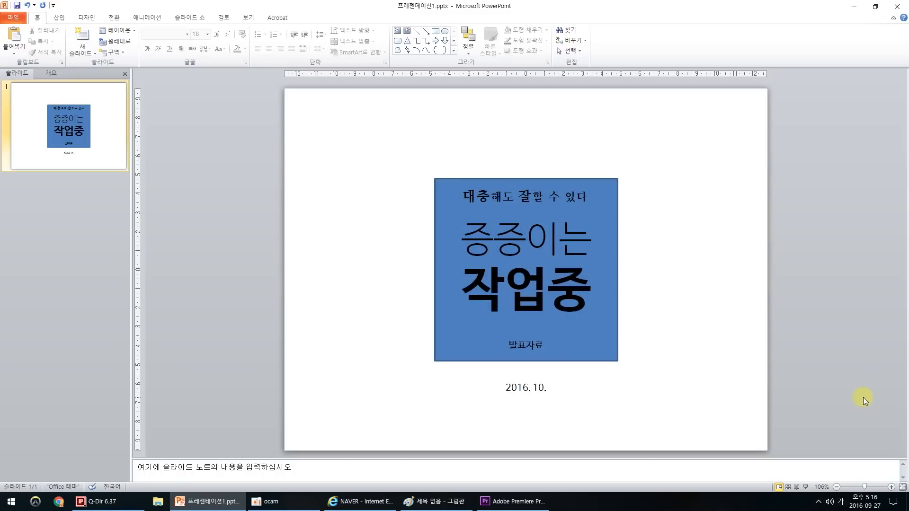
Look over the available fill colours for the blue square
click(606, 204)
click(547, 31)
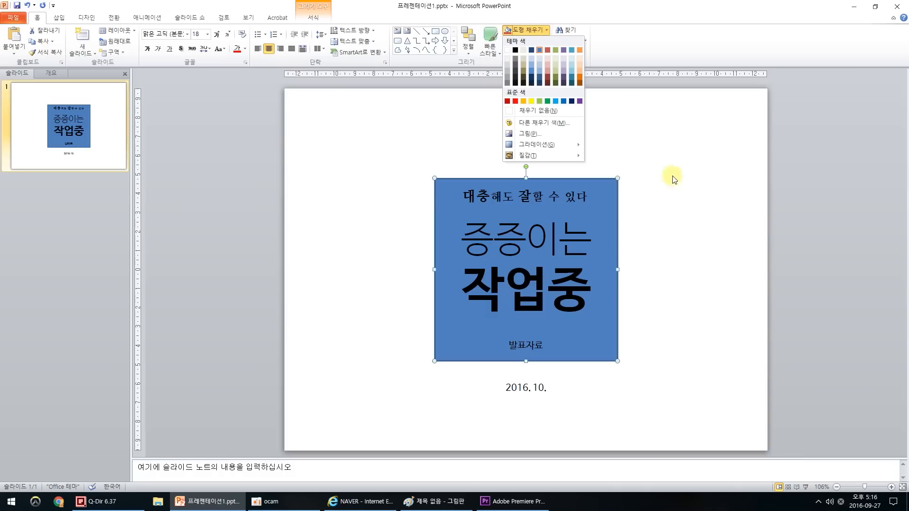
click(723, 256)
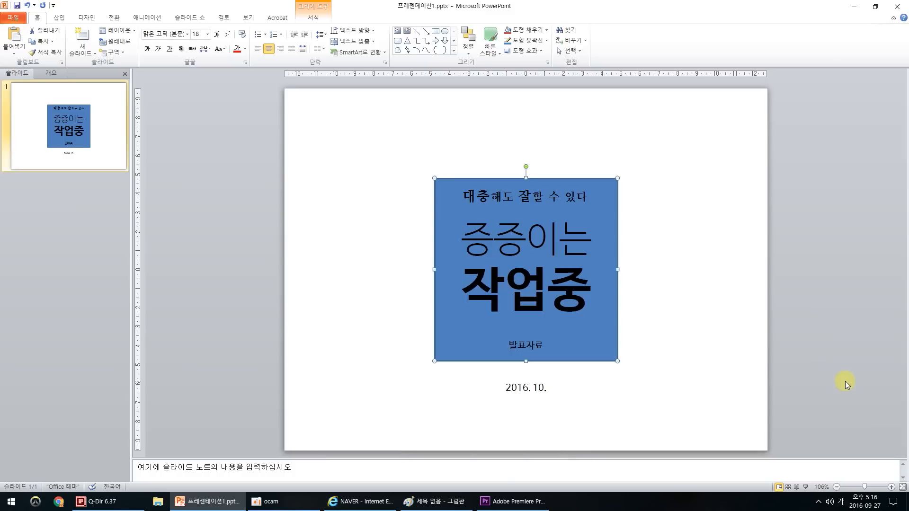
Capture the Naver homepage in Internet Explorer as a screenshot and paste it into Paint
click(369, 502)
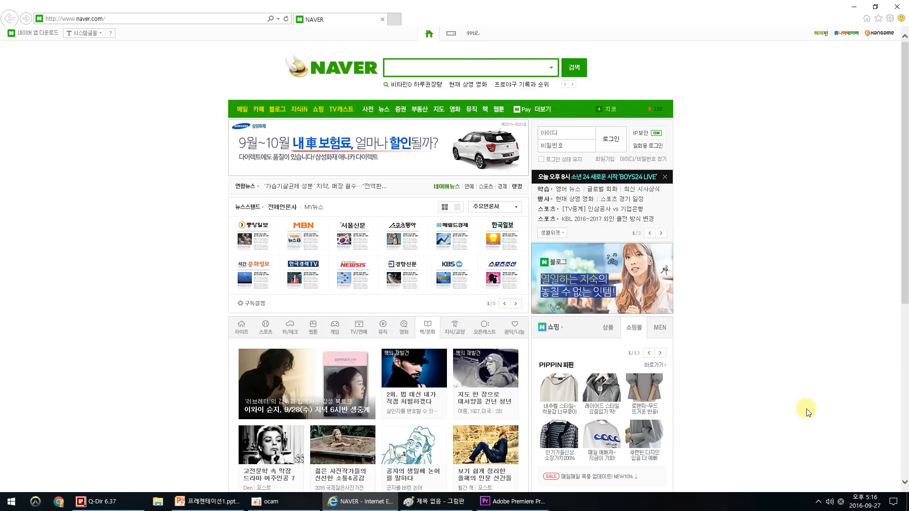
key(Print)
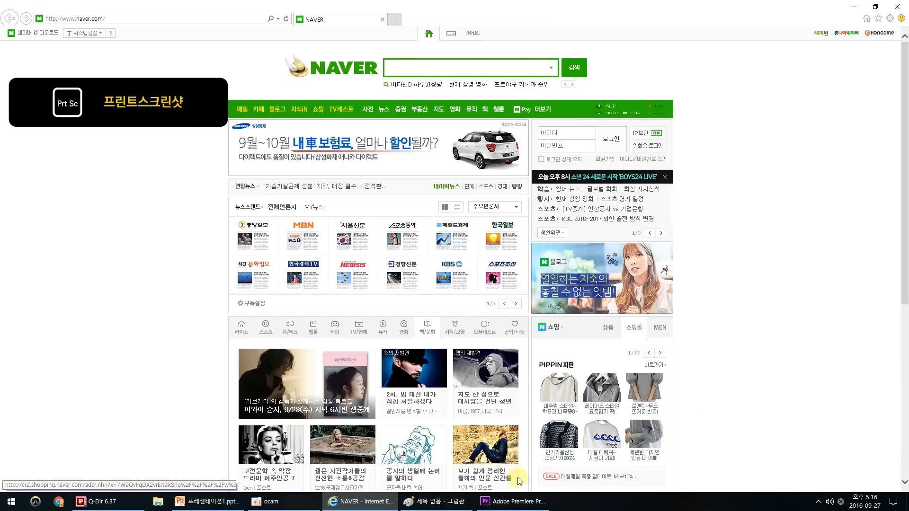
click(434, 501)
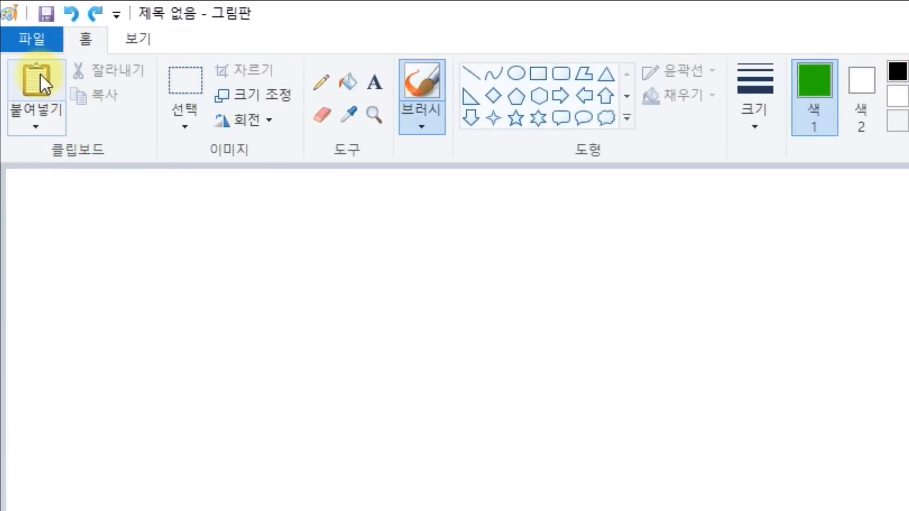
click(41, 74)
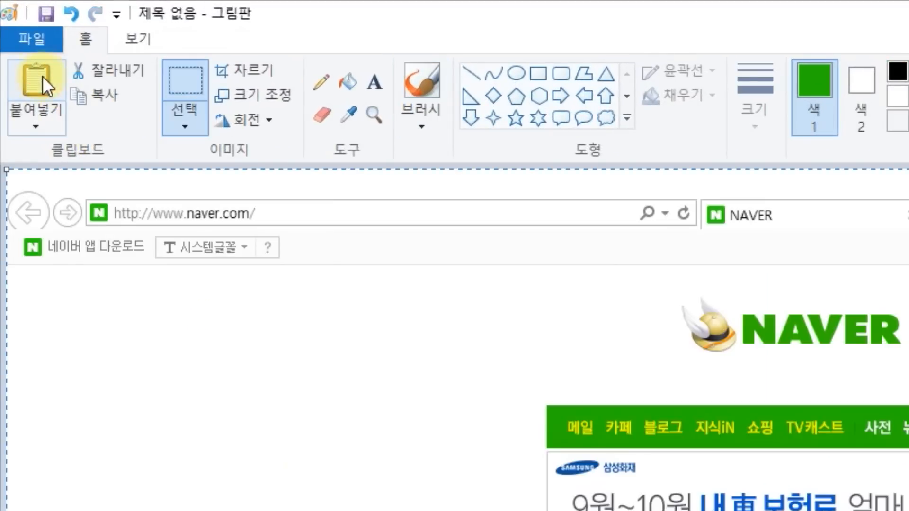
Sample Naver's green from the pasted screenshot and display its RGB values in the colour editor, returning to the PowerPoint presentation
click(350, 114)
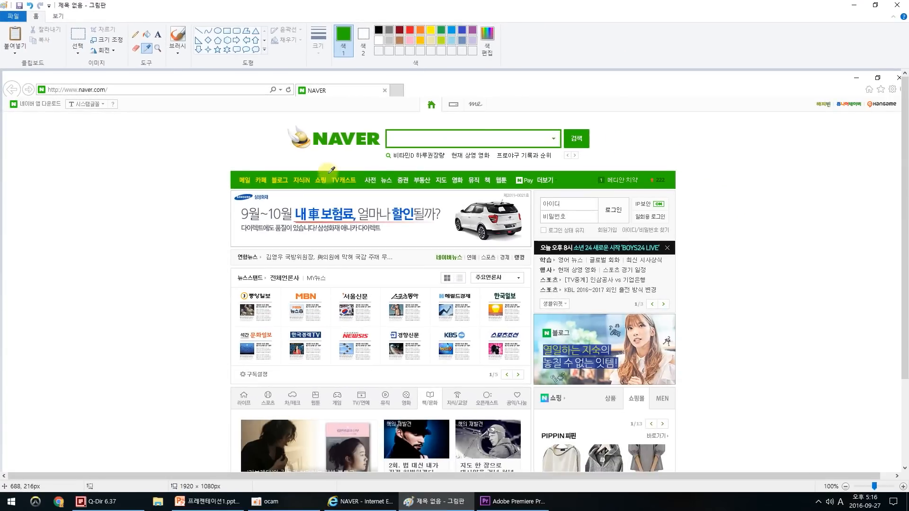
click(778, 406)
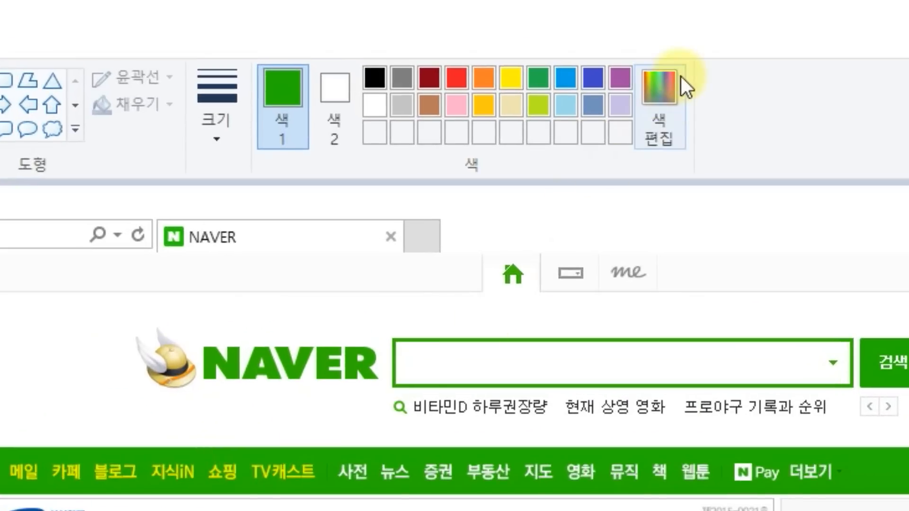
click(491, 33)
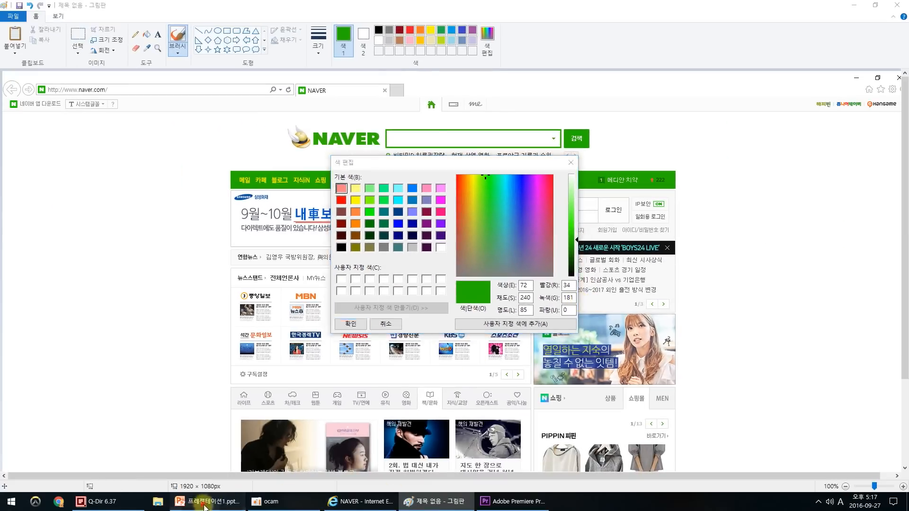
click(204, 504)
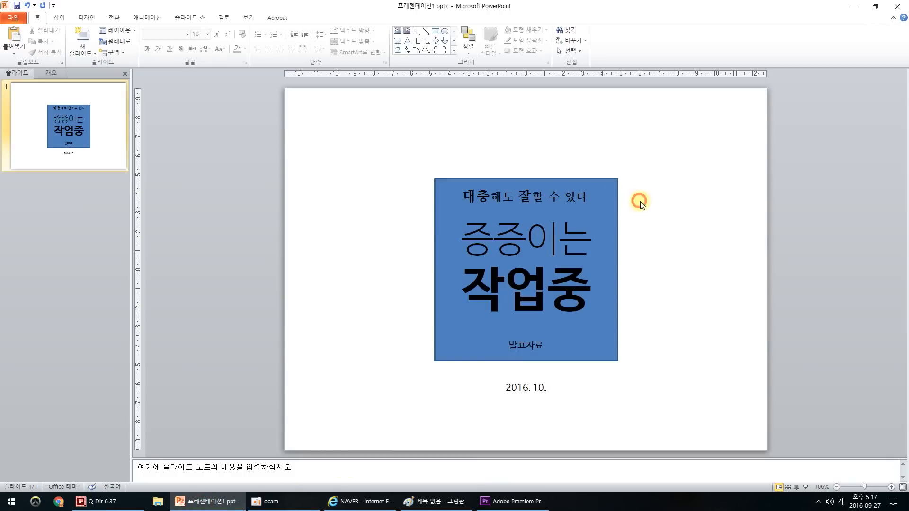
Set the blue square's outline to a custom green with RGB values 34, 182, 0
click(594, 321)
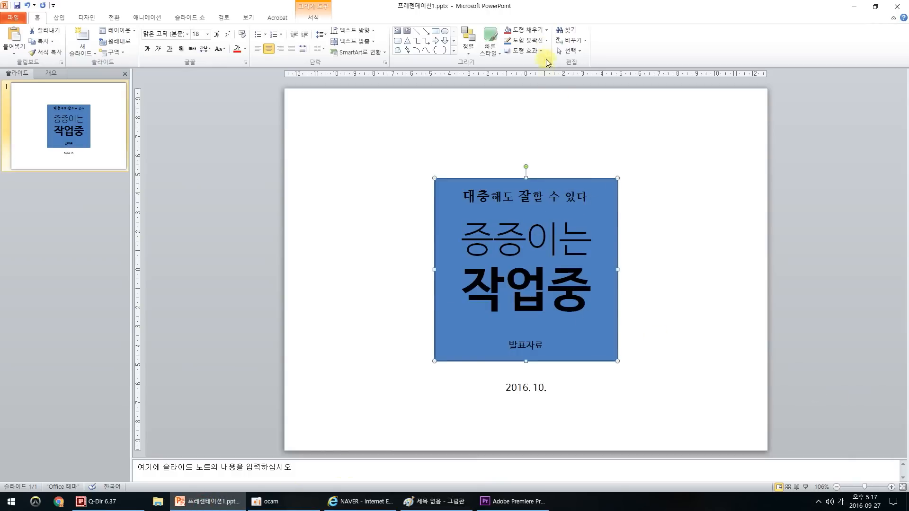
click(547, 30)
click(550, 127)
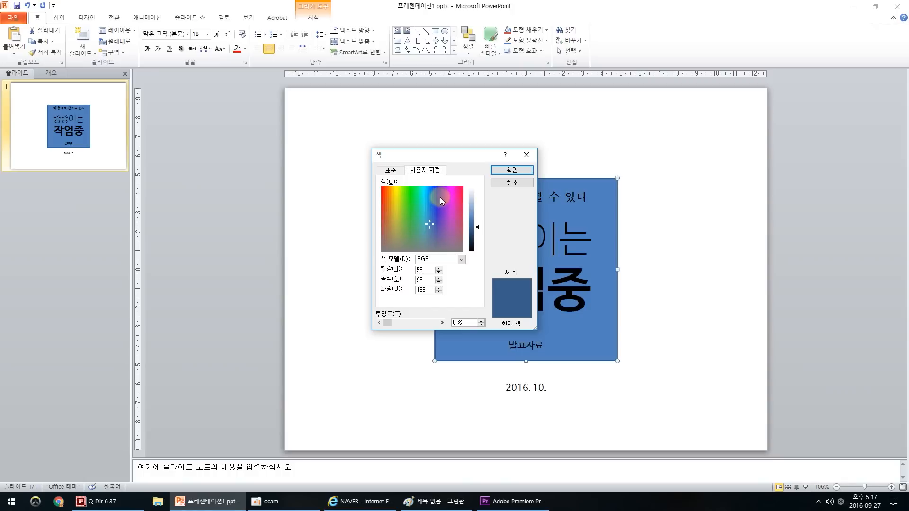
click(390, 171)
click(422, 171)
double_click(425, 269)
text(34)
key(Tab)
text(182)
key(Tab)
text(0)
key(Return)
click(697, 264)
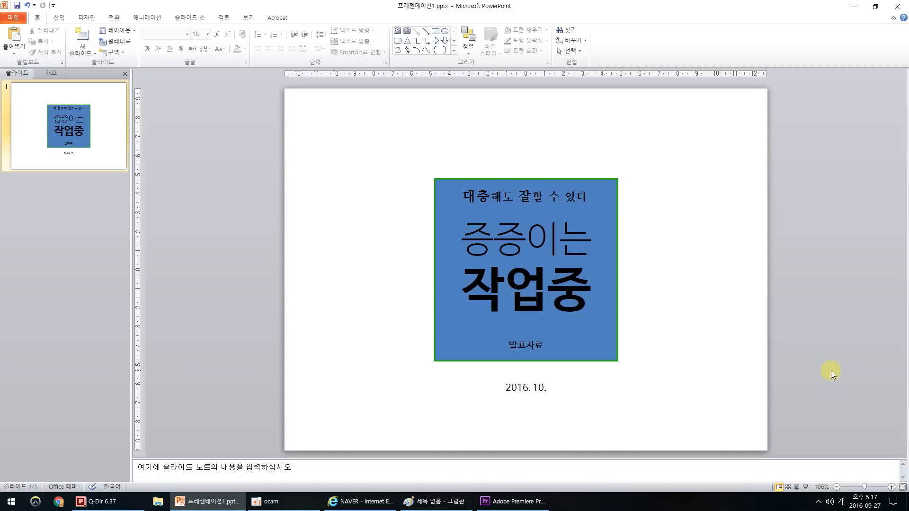
Give the square an orange theme-colour outline and remove its fill
click(616, 197)
click(546, 40)
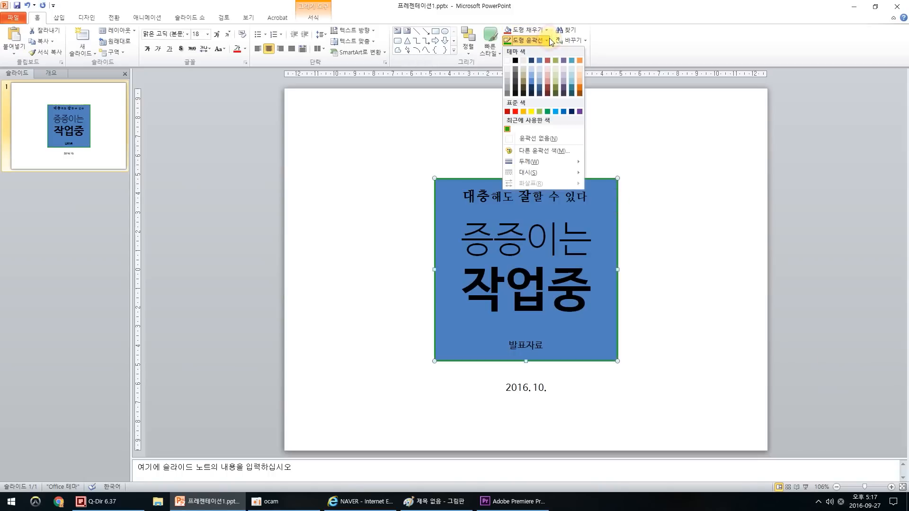
click(582, 59)
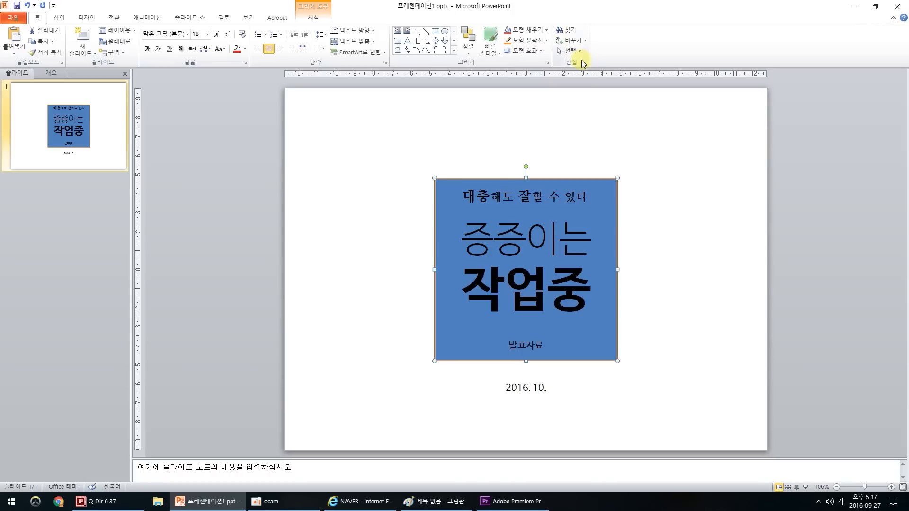
click(547, 30)
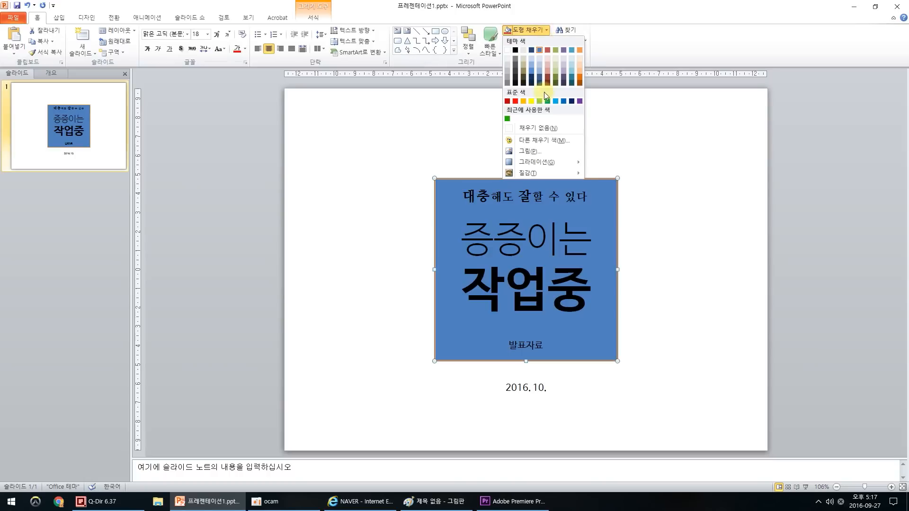
click(545, 122)
click(713, 279)
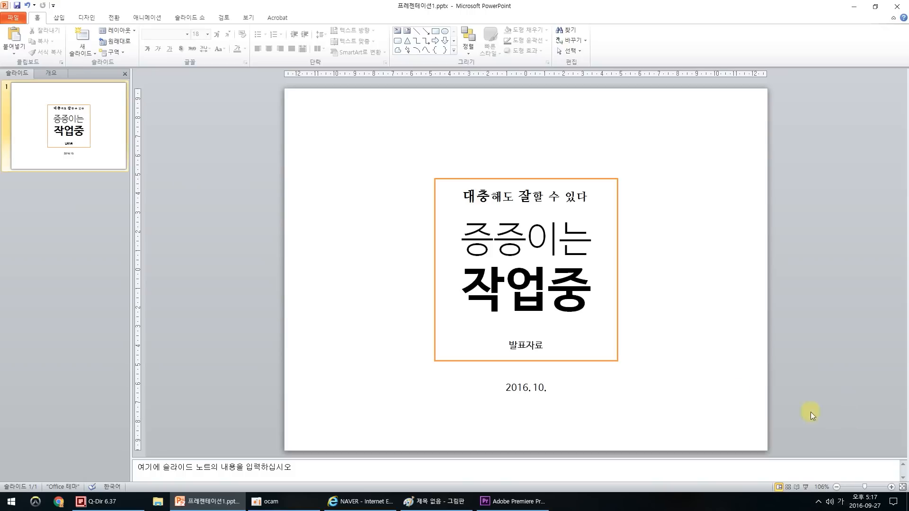
Recolour the title text "작업중" in the same orange theme colour as the square's outline
drag(465, 288, 601, 288)
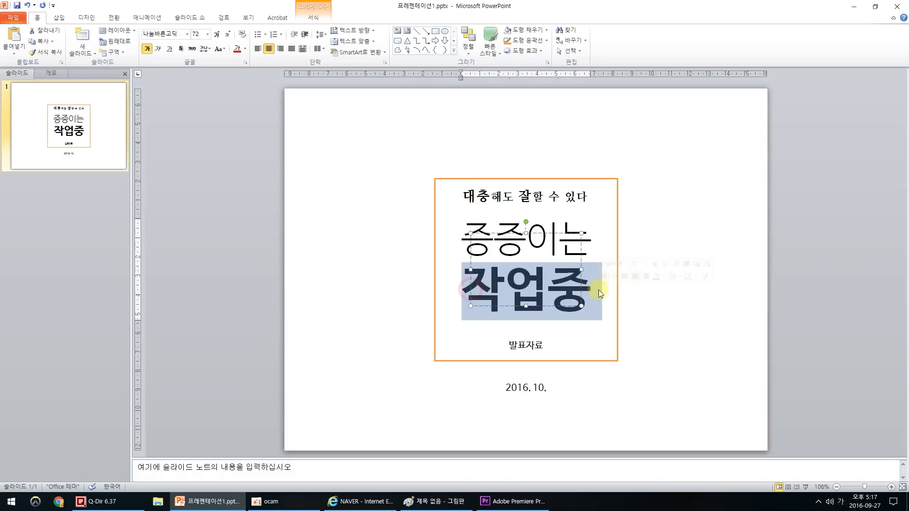
click(245, 49)
click(309, 66)
click(342, 239)
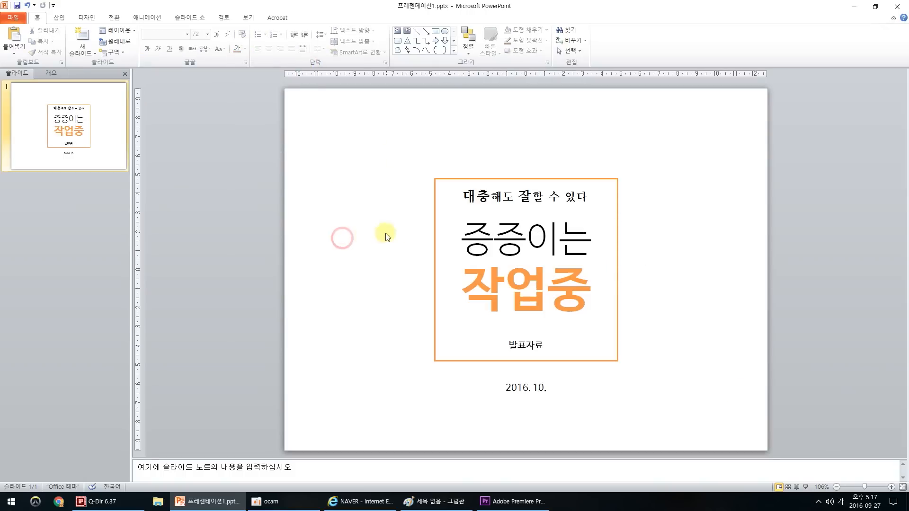
Apply the orange font colour to "대충" and "잘" in the line above the title
drag(490, 196, 449, 196)
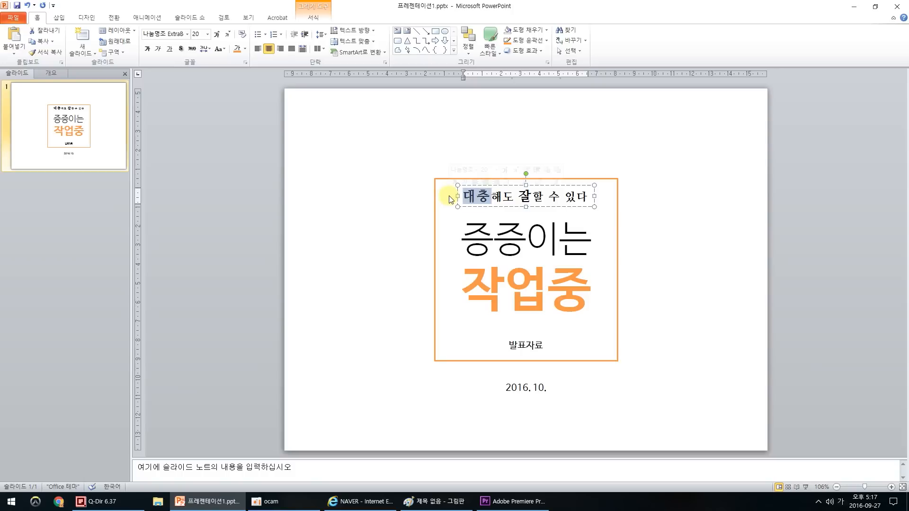
key(F4)
drag(533, 197, 519, 196)
key(F4)
click(720, 218)
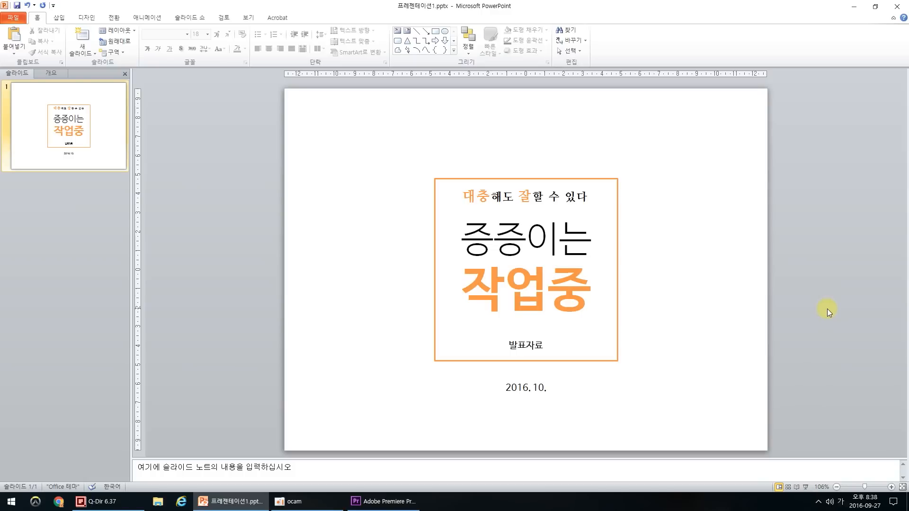
Format the slide background with a solid orange theme-colour fill
right_click(799, 219)
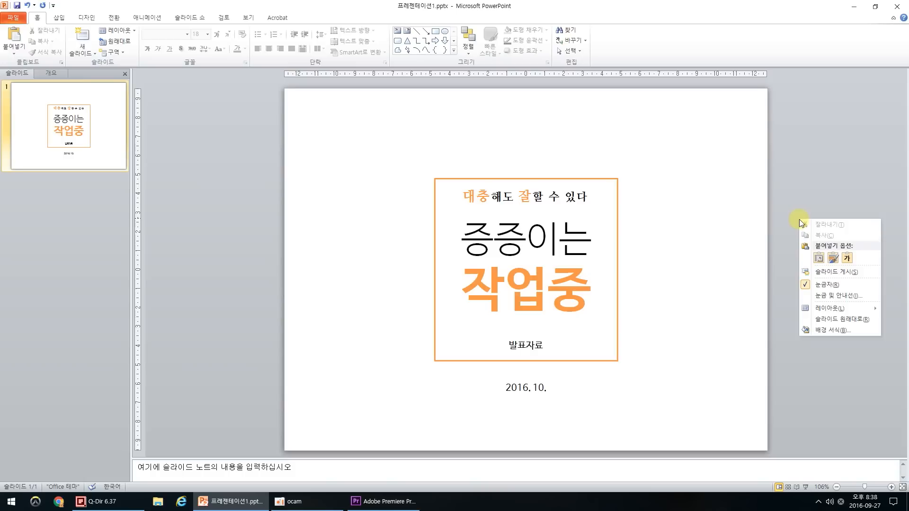
click(863, 331)
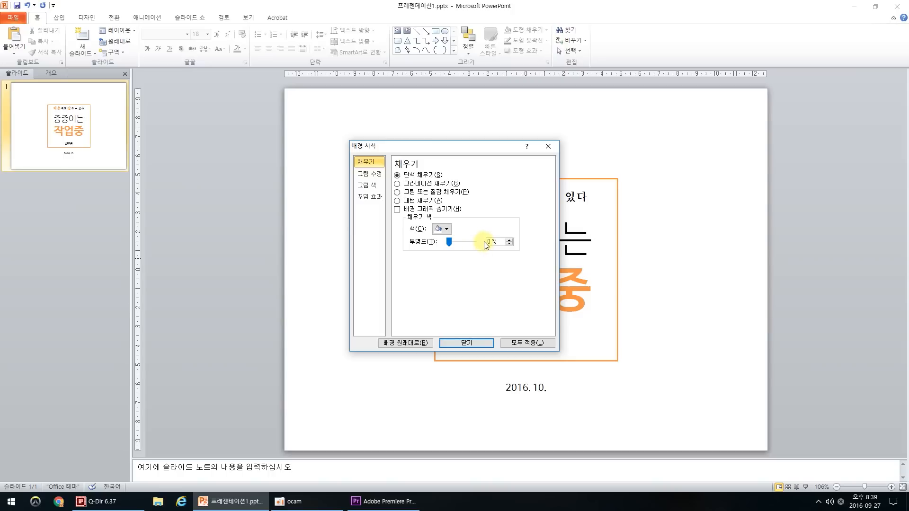
click(445, 229)
click(510, 257)
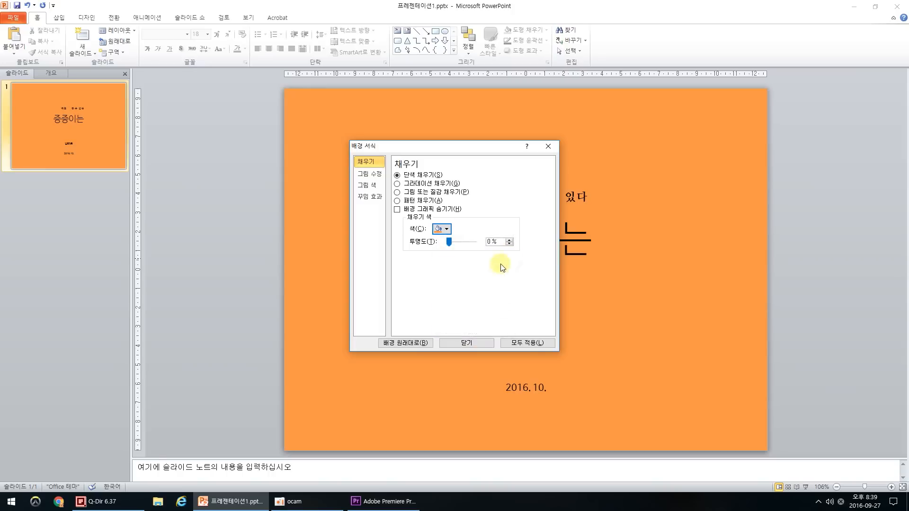
click(476, 343)
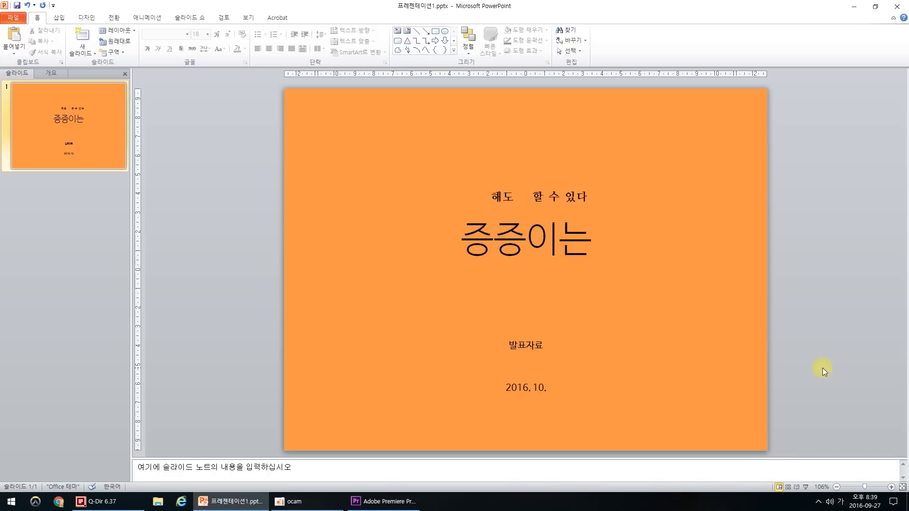
Draw a rectangle covering the entire slide and remove its outline
click(436, 31)
drag(283, 88, 765, 451)
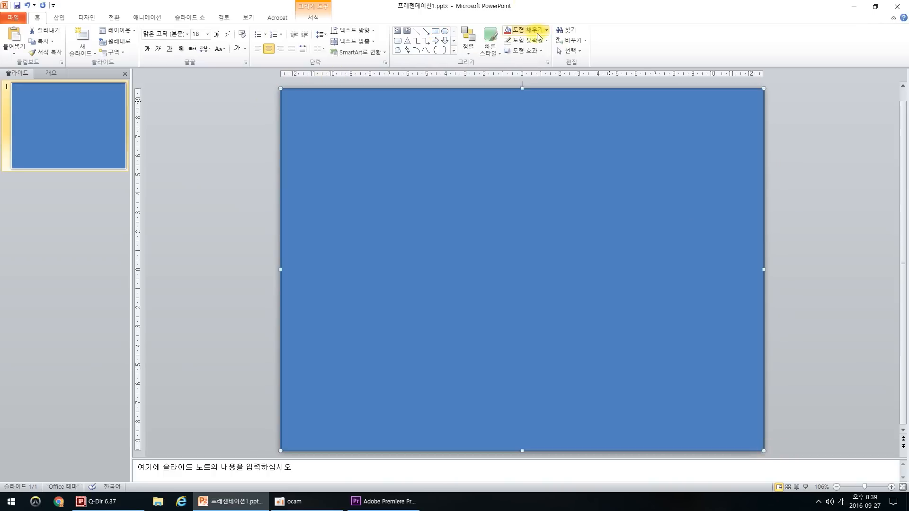
click(549, 41)
click(556, 137)
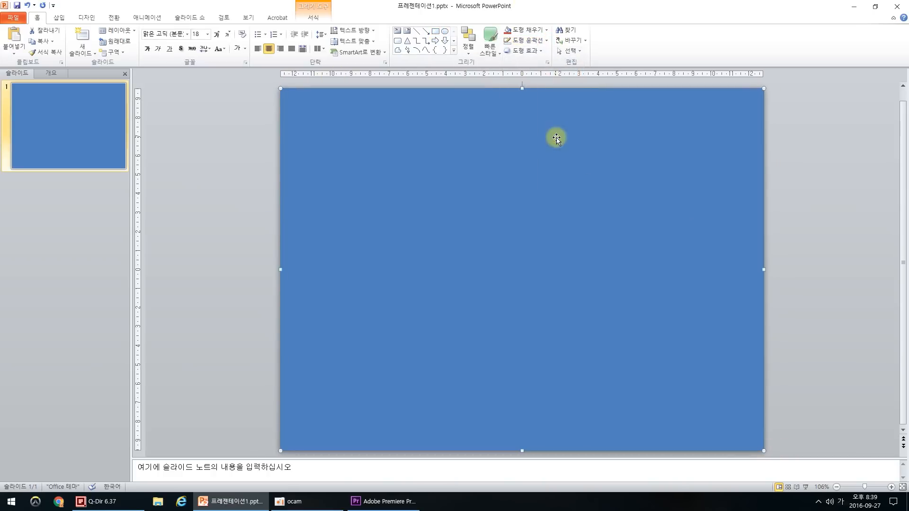
Fill the full-slide rectangle with the picture file 113H.jpg
right_click(625, 192)
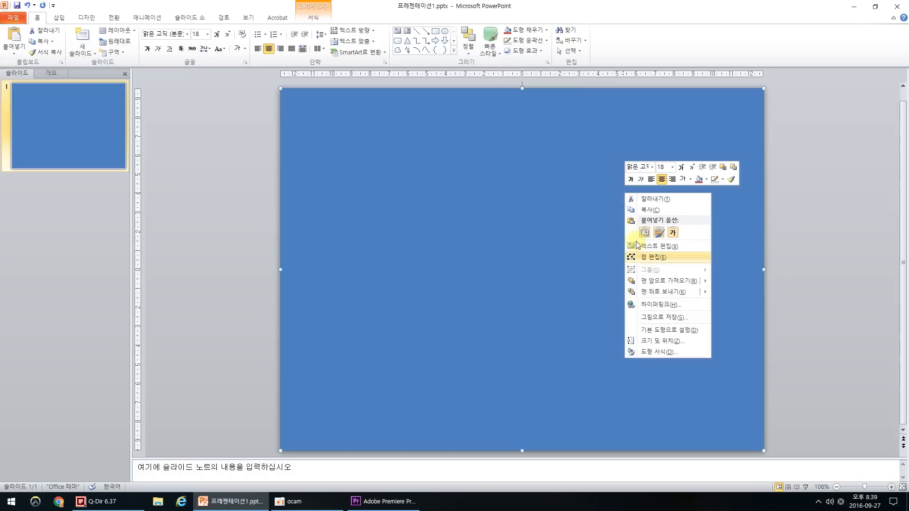
click(687, 353)
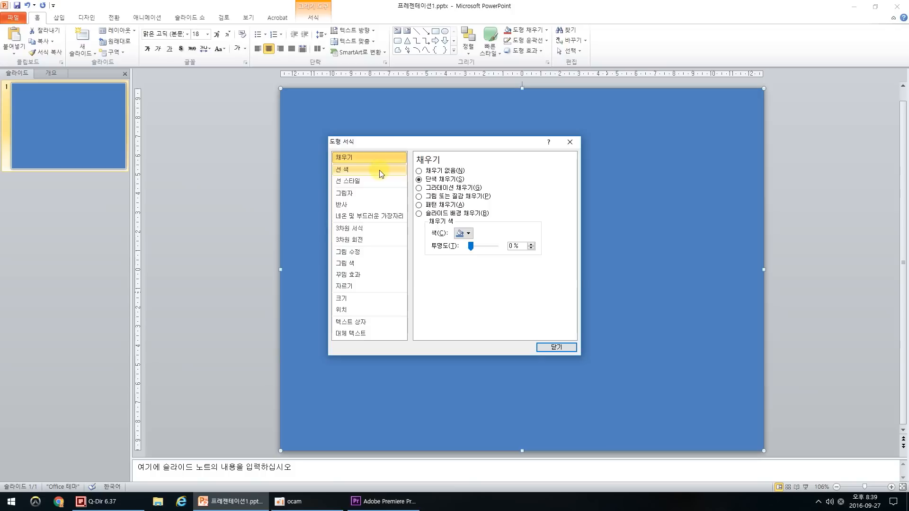
click(453, 198)
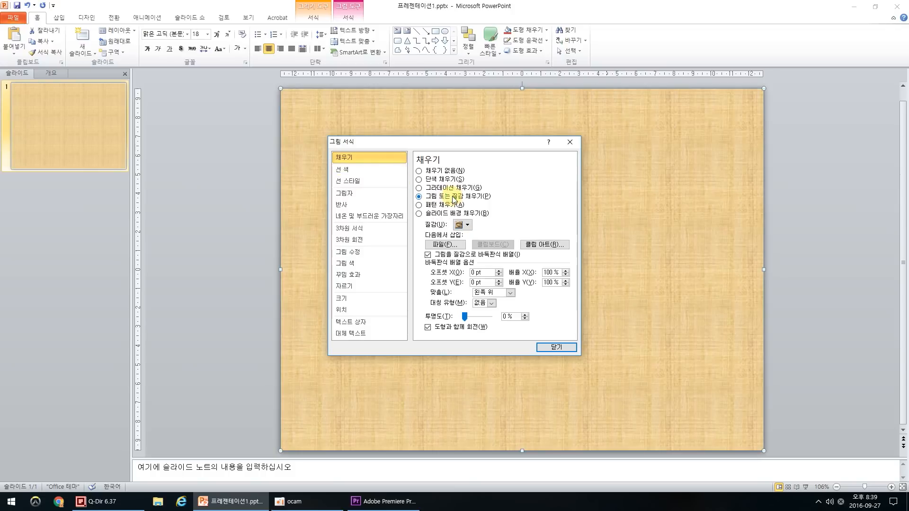
click(458, 248)
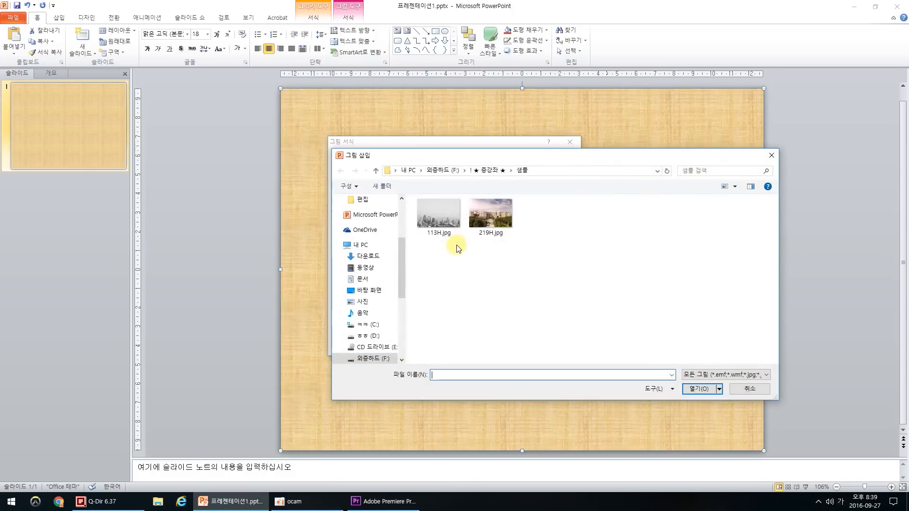
click(445, 227)
click(696, 389)
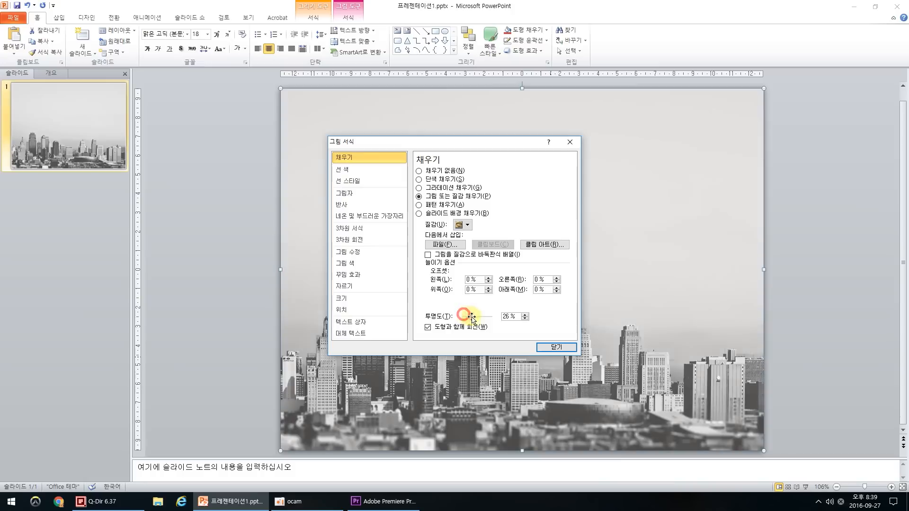
Increase the picture fill's transparency so the orange background and the text show through, and close the formatting dialog
drag(464, 316, 486, 320)
click(525, 315)
click(525, 315)
click(549, 348)
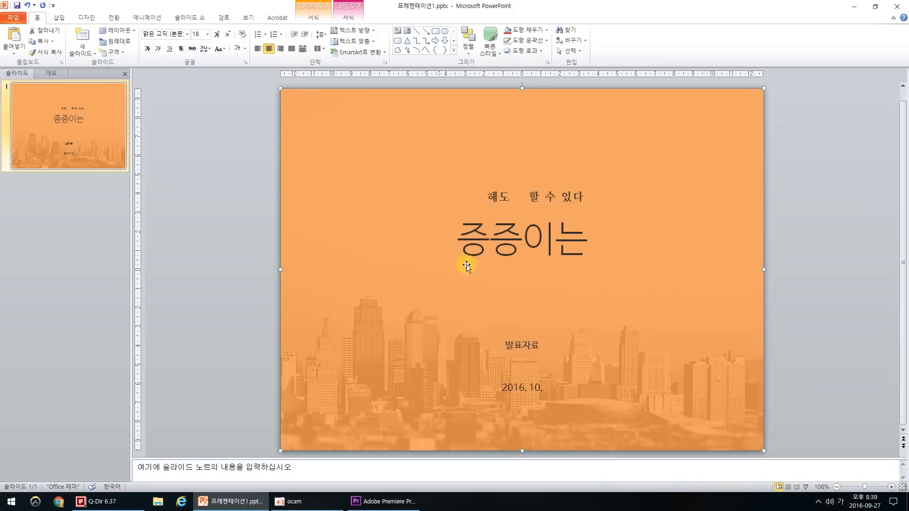
Recolour the full-slide city picture with the orange theme colour from the additional recolour variations
click(344, 20)
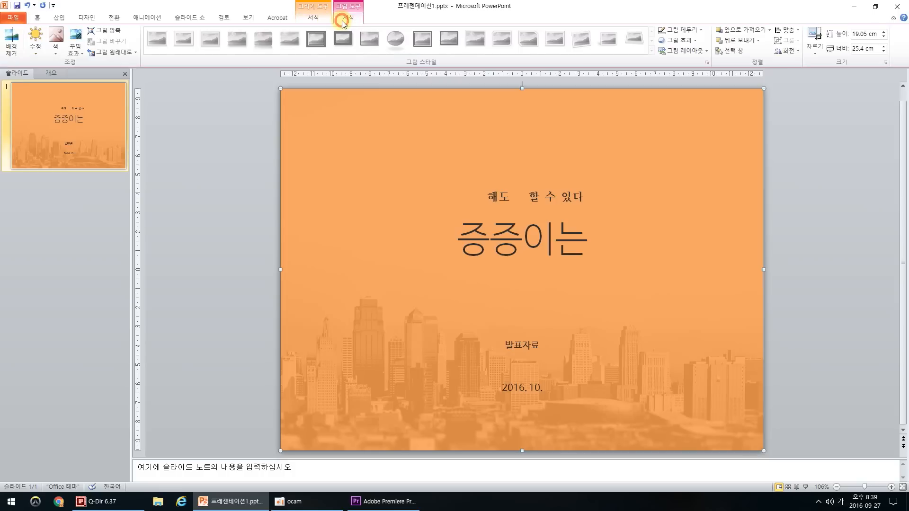
click(60, 43)
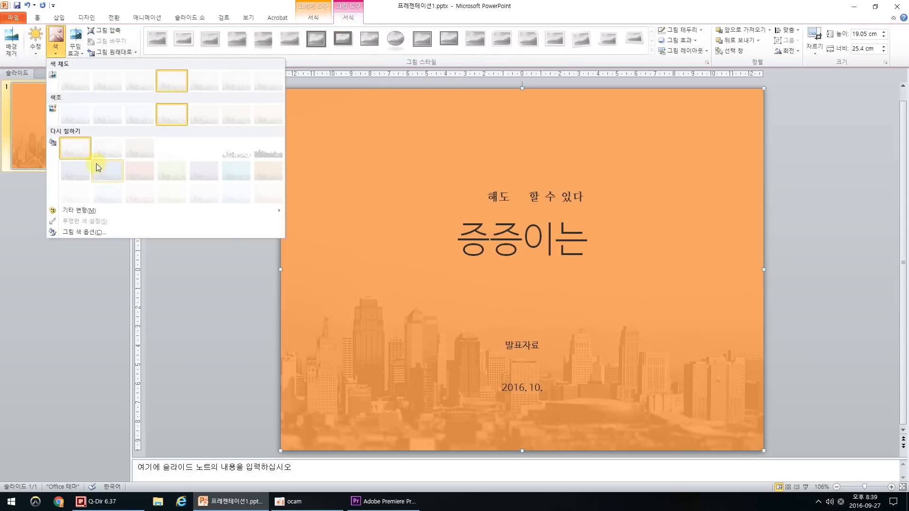
mouse_move(102, 210)
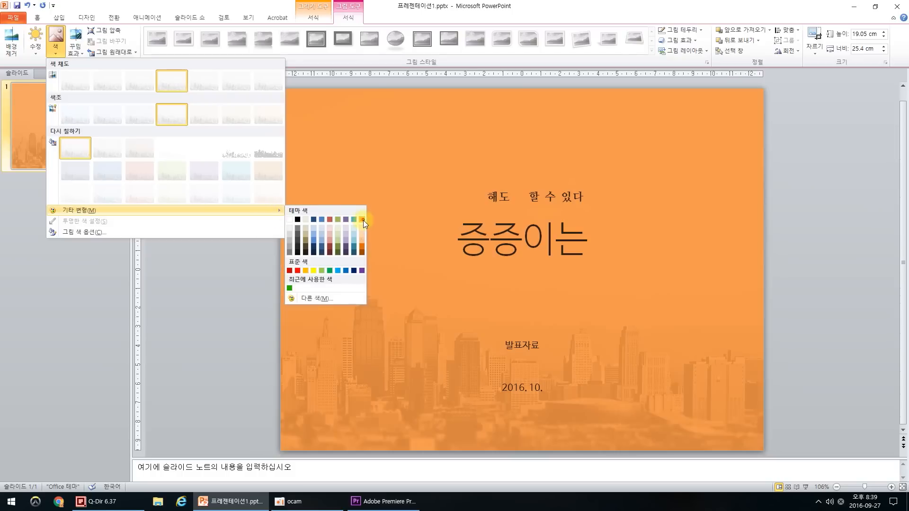
click(363, 220)
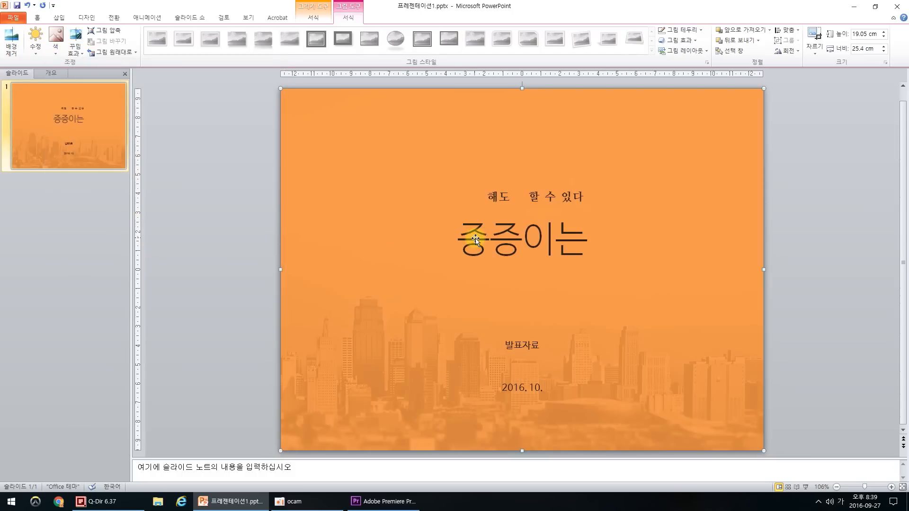
click(819, 186)
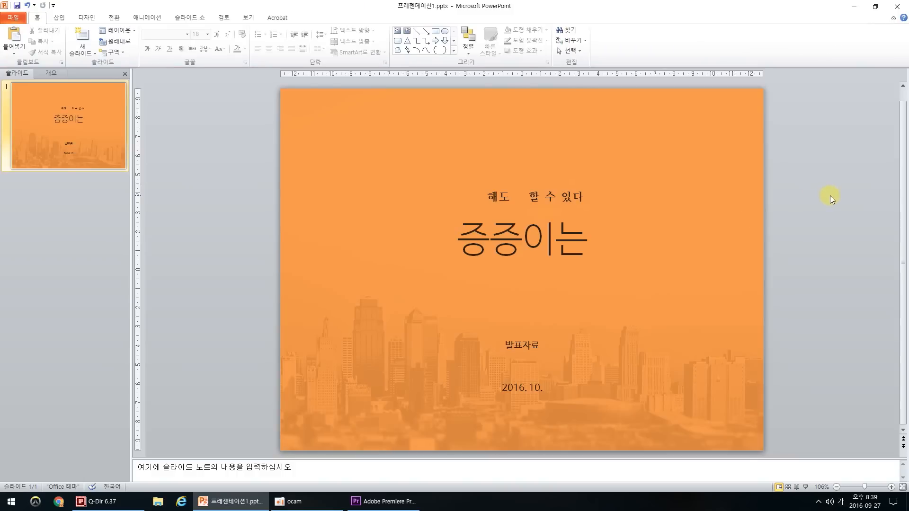
Select the full-slide city picture and display the actions available for it
click(309, 132)
right_click(311, 132)
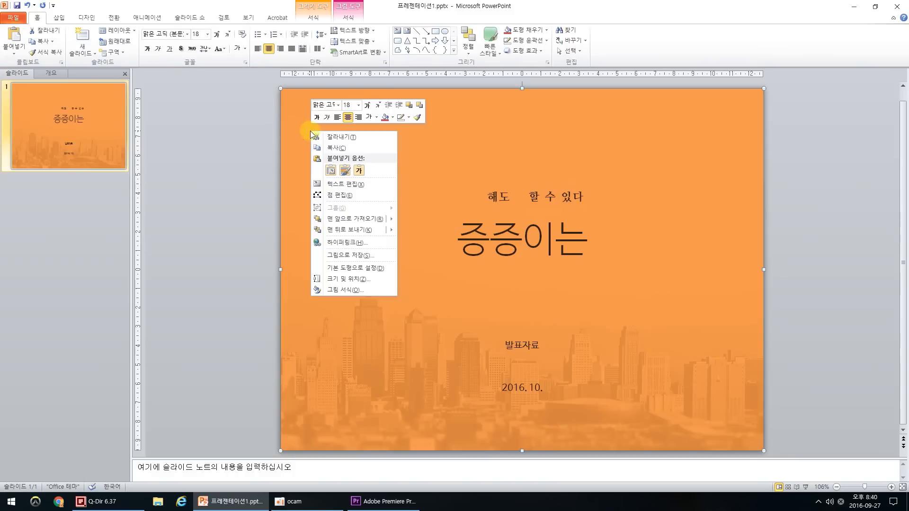
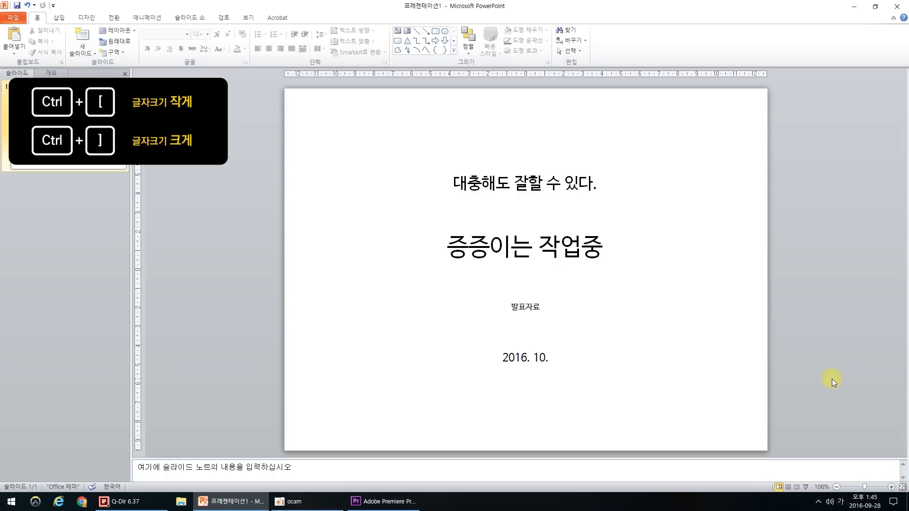
In the plain-text version of the cover, reduce "대충해도" to 16 pt
drag(518, 185, 426, 185)
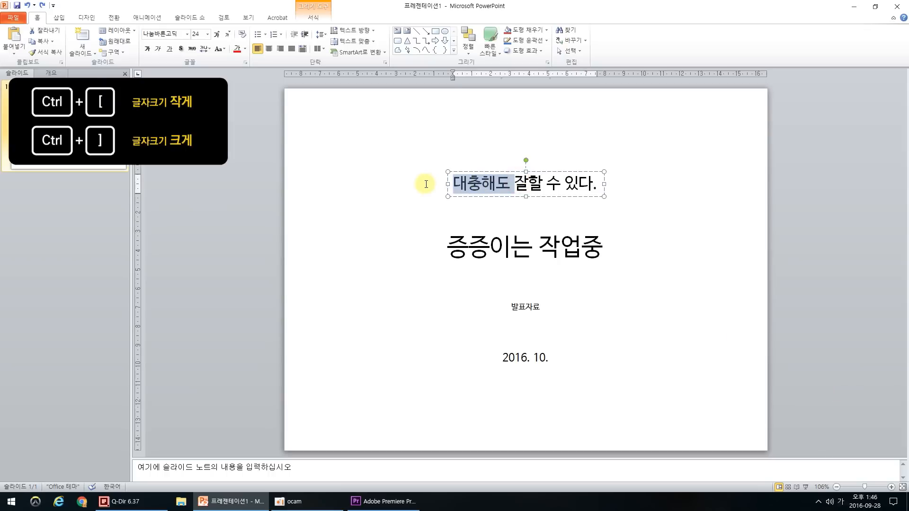
key(ctrl+bracketleft)
key(ctrl+bracketleft)
key(ctrl+bracketleft)
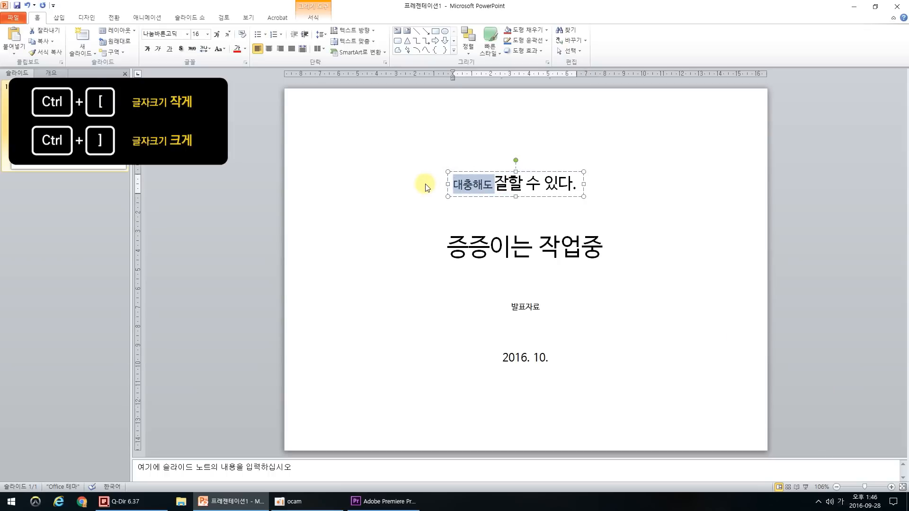
Enlarge the title text box "증증이는 작업중" to 48 pt
click(482, 237)
click(489, 232)
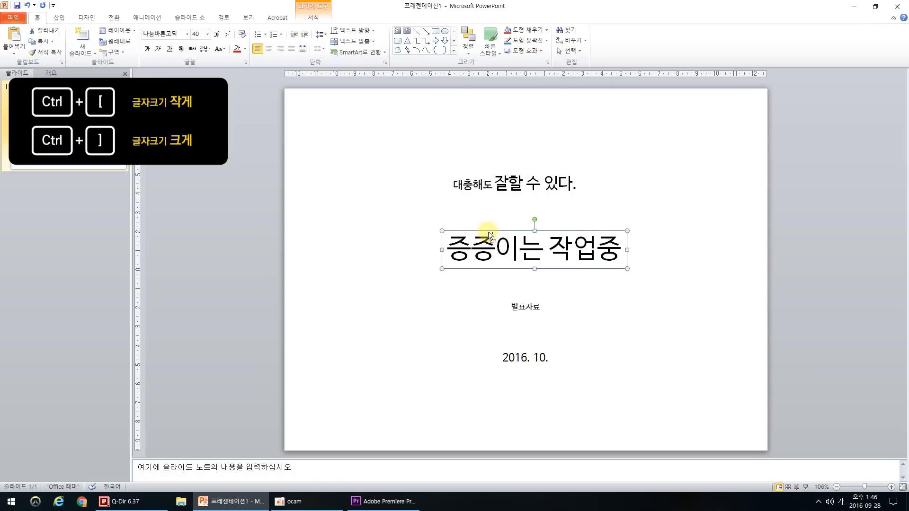
key(ctrl+bracketright)
key(ctrl+bracketright)
click(693, 296)
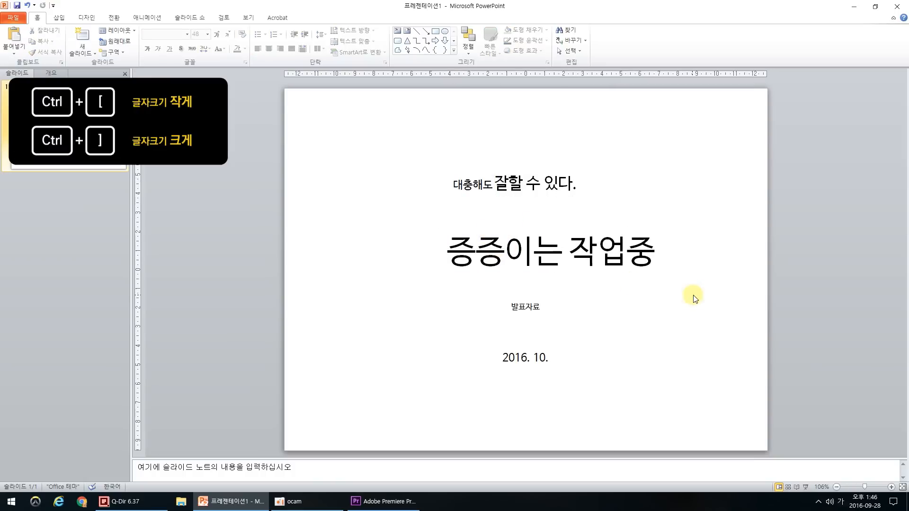
Enlarge the text in all four text boxes together by several increments and reduce it by the same amount
drag(372, 135, 736, 410)
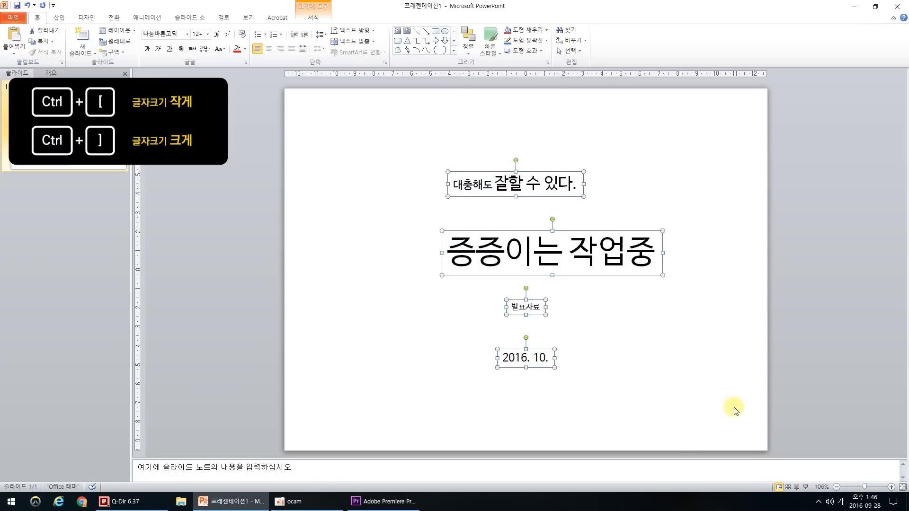
key(ctrl+bracketright)
key(ctrl+bracketright)
key(ctrl+bracketright)
key(ctrl+bracketright)
key(ctrl+bracketleft)
key(ctrl+bracketleft)
key(ctrl+bracketleft)
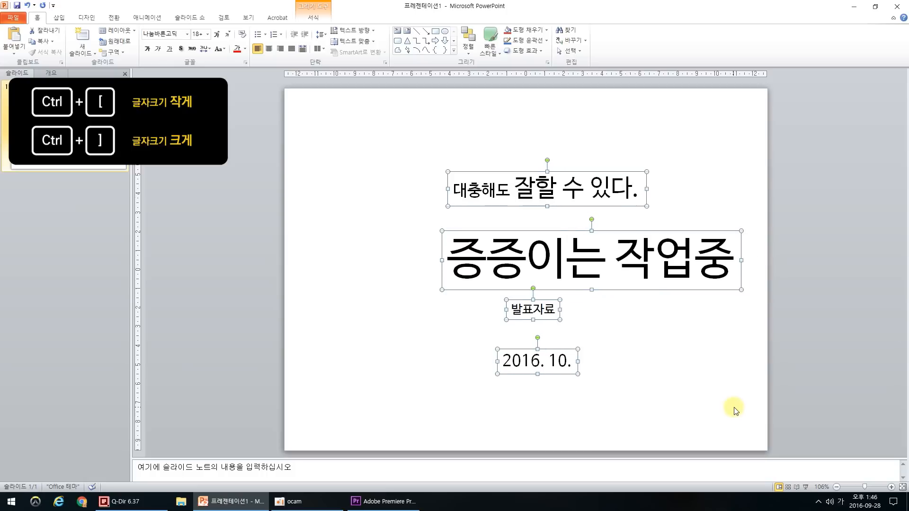
key(ctrl+bracketleft)
click(735, 410)
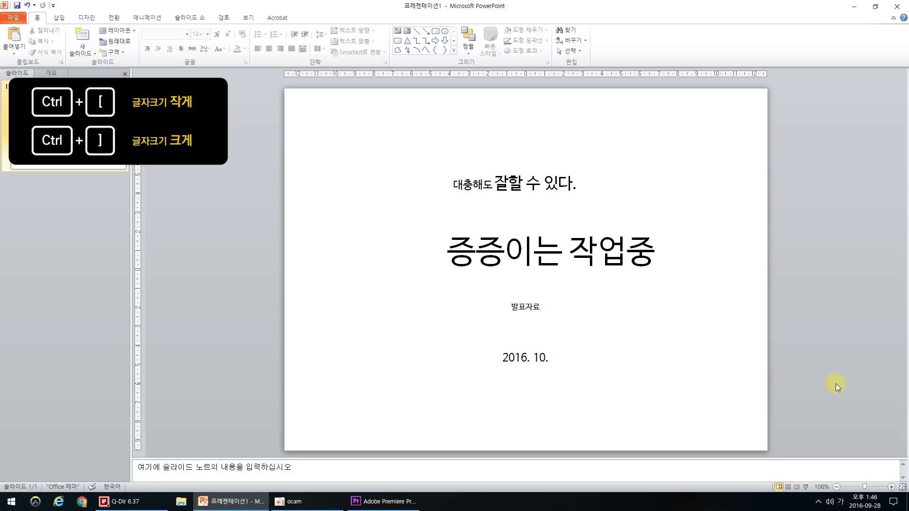
Nudge the title text box "증증이는 작업중" upward in fine increments and partly back down, leaving it slightly higher
click(566, 246)
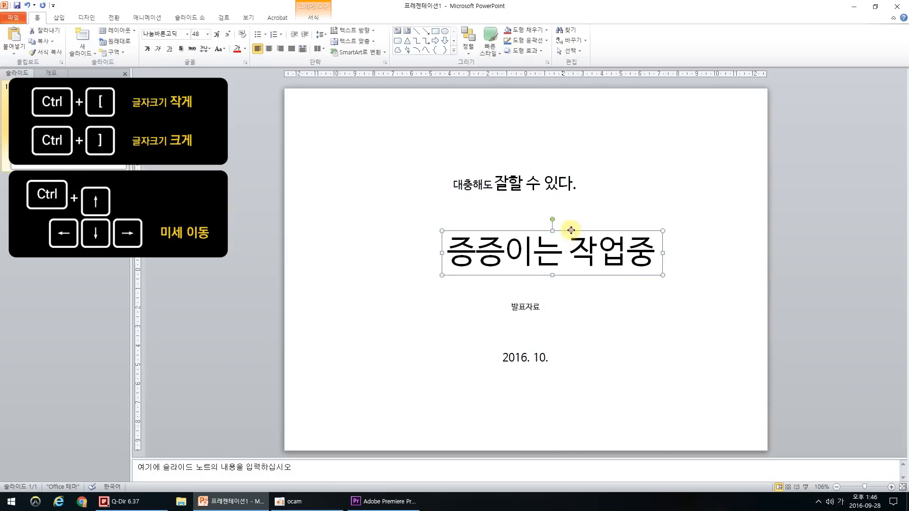
key(ctrl+Up)
key(ctrl+Up)
key(ctrl+Up)
key(ctrl+Up)
key(ctrl+Up)
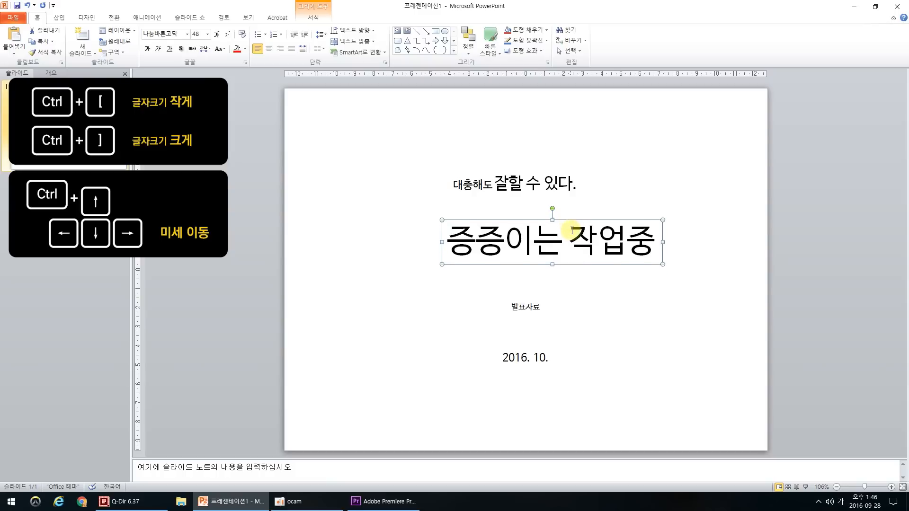
key(ctrl+Down)
key(ctrl+Down)
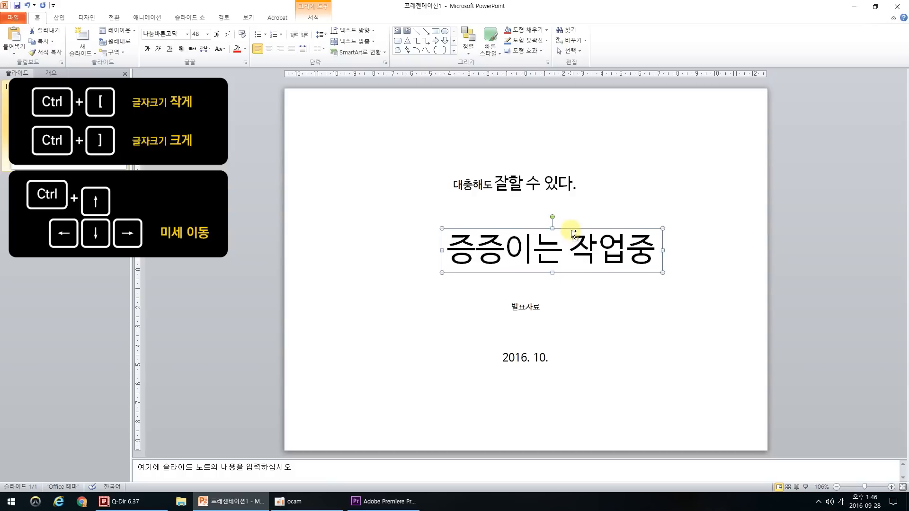
click(837, 408)
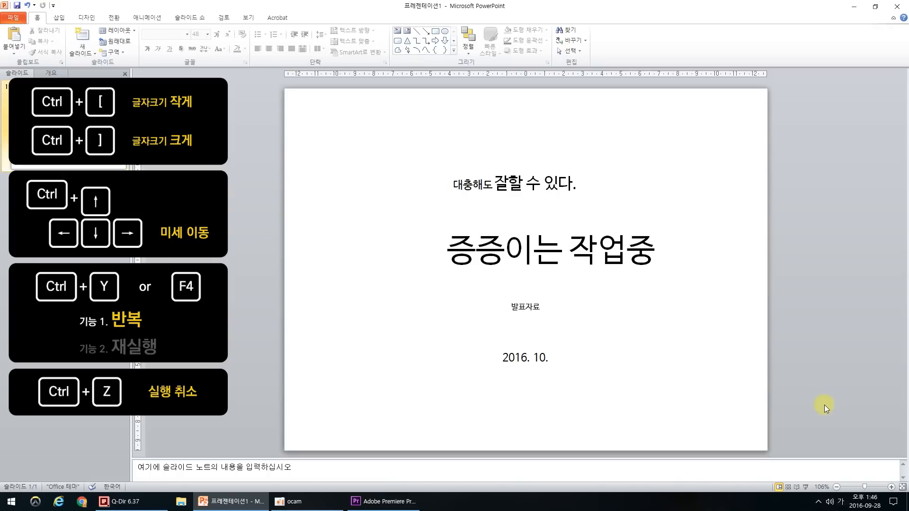
Colour "대충" in the top text line orange
key(ctrl+z)
drag(474, 185, 365, 156)
click(236, 49)
Repeat the orange font colour on "잘" and "수 있다." in the top line and on "증증" in the title
click(500, 184)
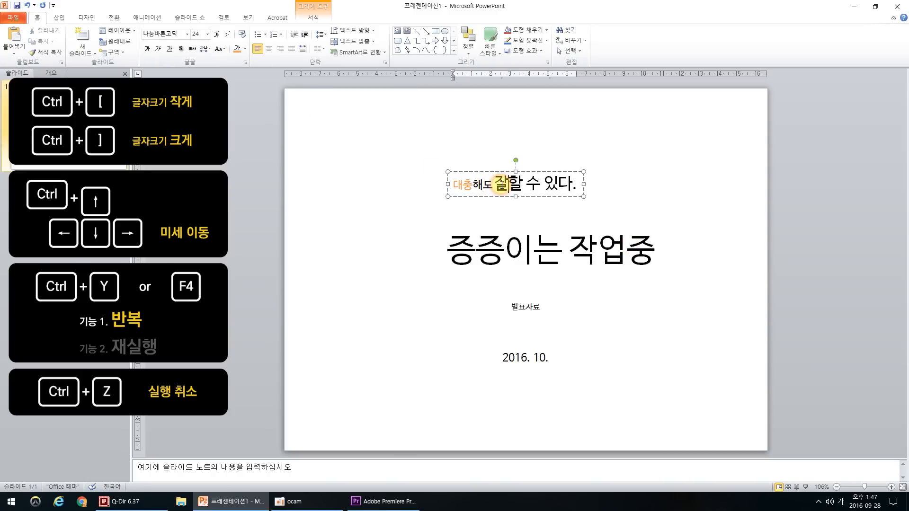
drag(494, 183, 598, 181)
key(F4)
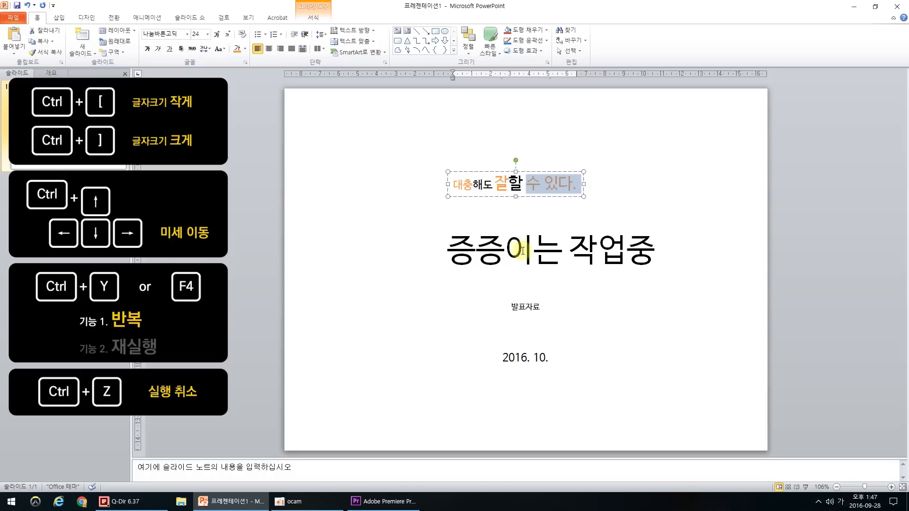
drag(509, 252, 395, 264)
key(F4)
click(753, 354)
Draw a blue square beside the text and repeat a downward copy to build a column of four evenly spaced squares
click(436, 31)
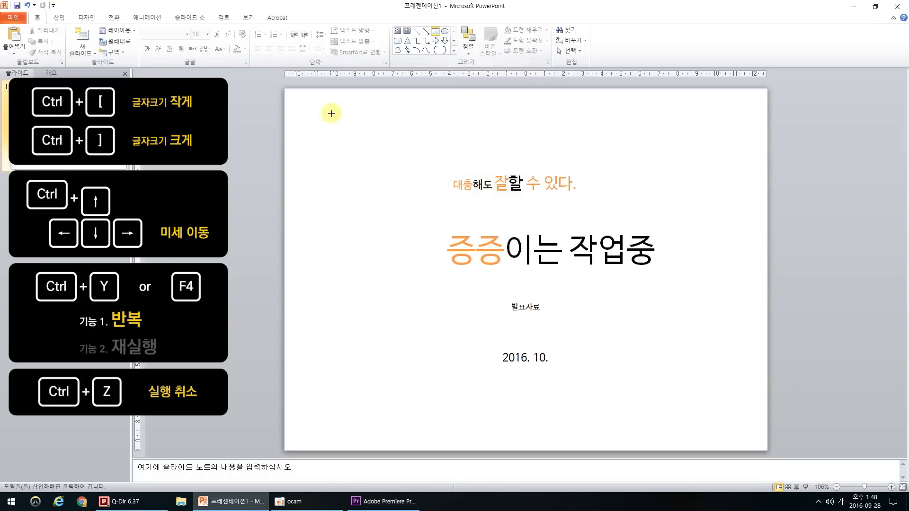
drag(324, 109, 399, 185)
drag(368, 151, 368, 249)
key(F4)
key(F4)
Remove the outline from the first square and repeat the removal on the other three squares in the column
click(359, 148)
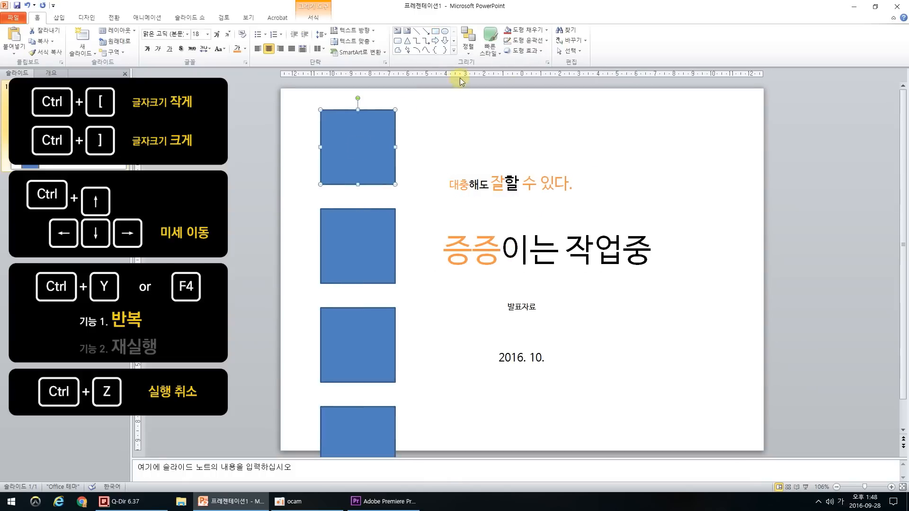
click(510, 42)
click(359, 247)
key(F4)
click(369, 328)
key(F4)
click(373, 424)
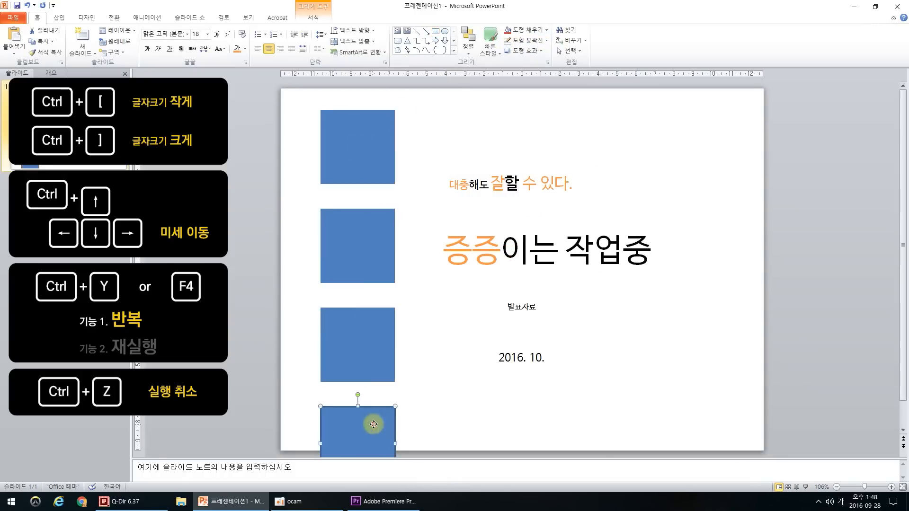
key(F4)
click(421, 423)
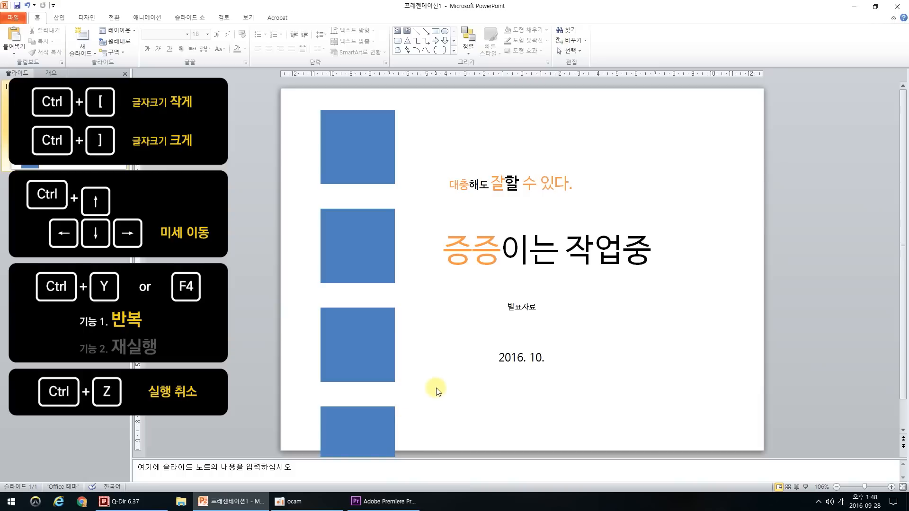
Colour "이는 작업중" in the title dark blue
drag(510, 247, 683, 238)
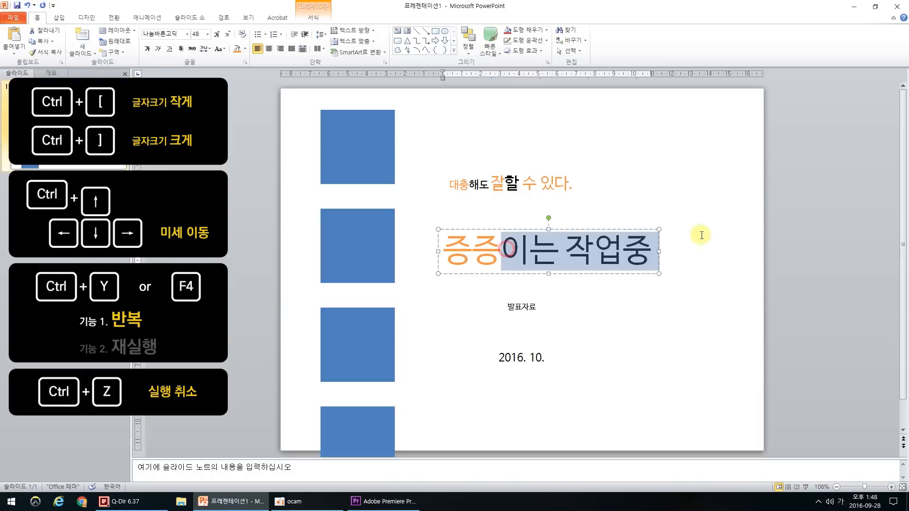
click(245, 51)
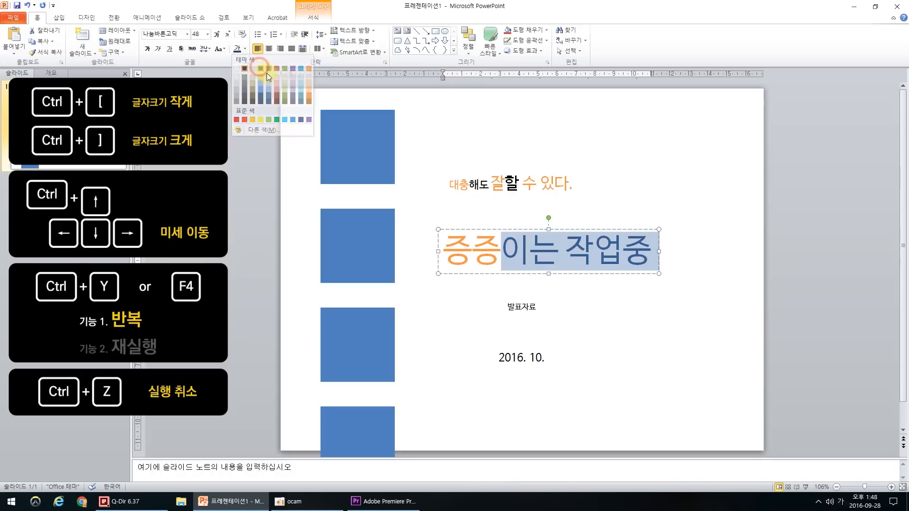
click(370, 198)
Copy the uppermost square straight to its right and repeat the copy to form a row of four squares
click(370, 164)
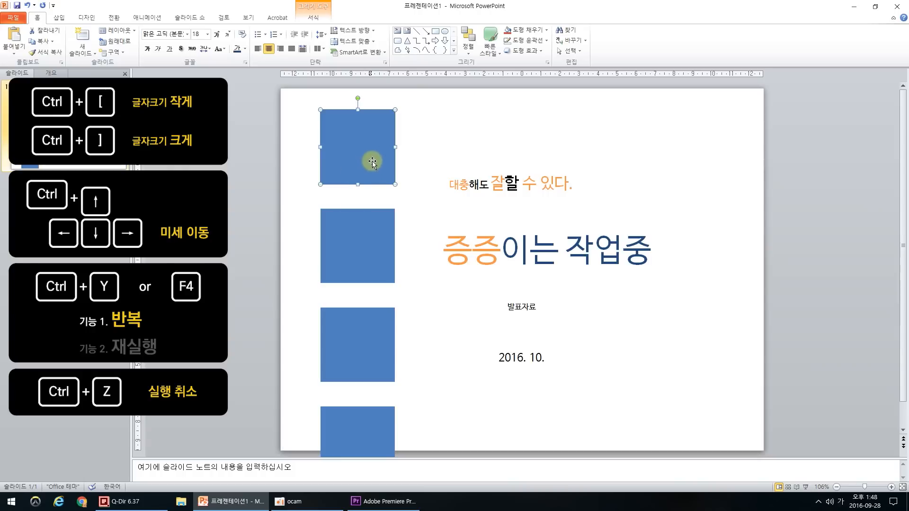
drag(352, 151, 434, 149)
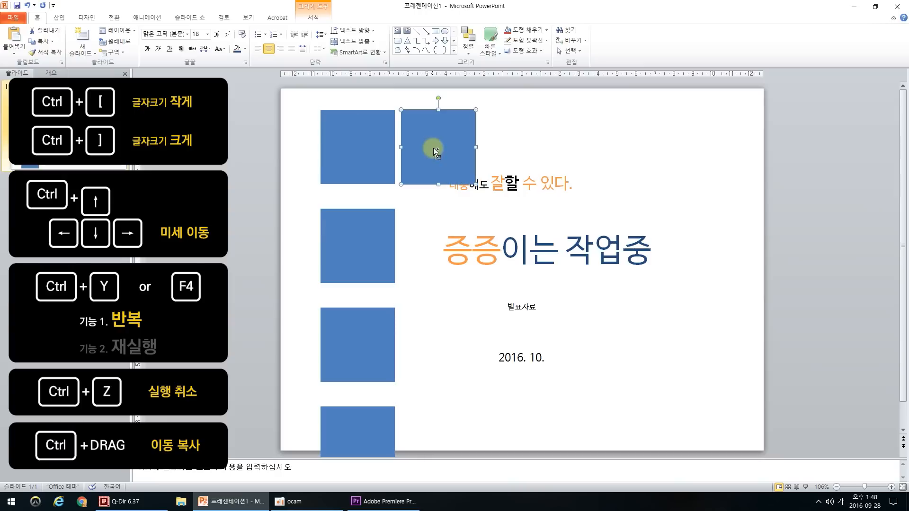
click(547, 127)
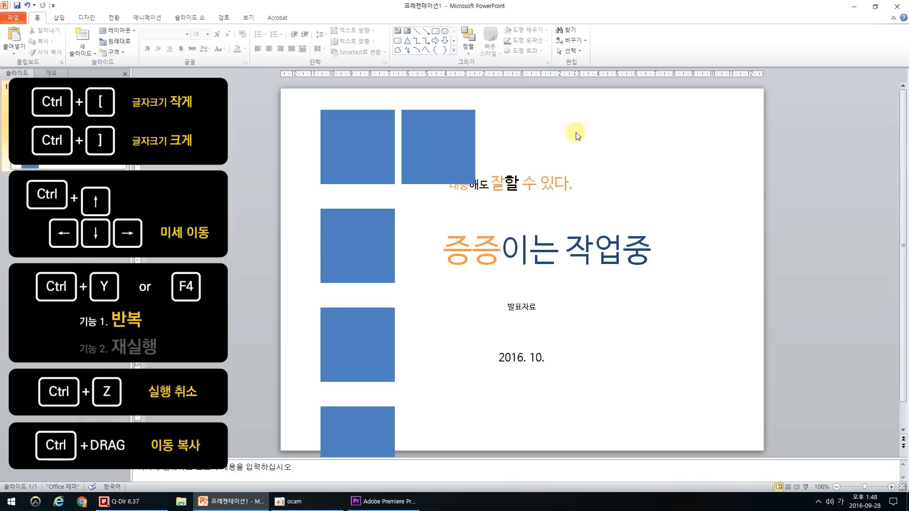
click(460, 143)
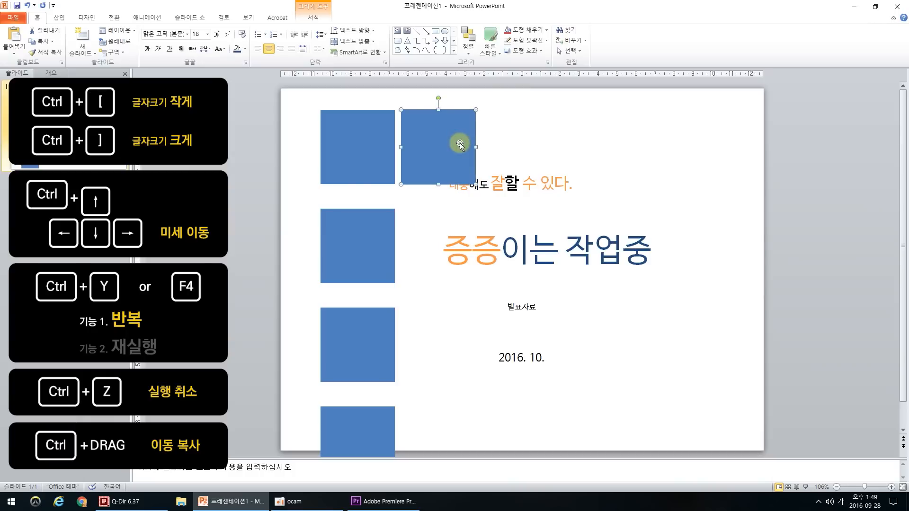
key(F4)
key(F4)
Repeat the rightward copy once on each square in the second, third and fourth rows
click(368, 230)
key(F4)
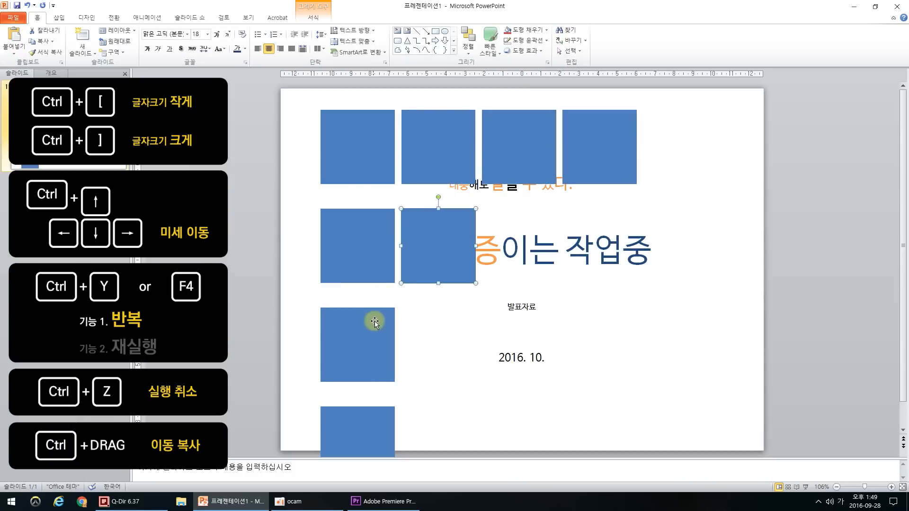
click(375, 321)
key(F4)
click(380, 432)
key(F4)
Extend the third row of squares to four and the second row to three by repeating the rightward copy
click(429, 368)
key(F4)
key(F4)
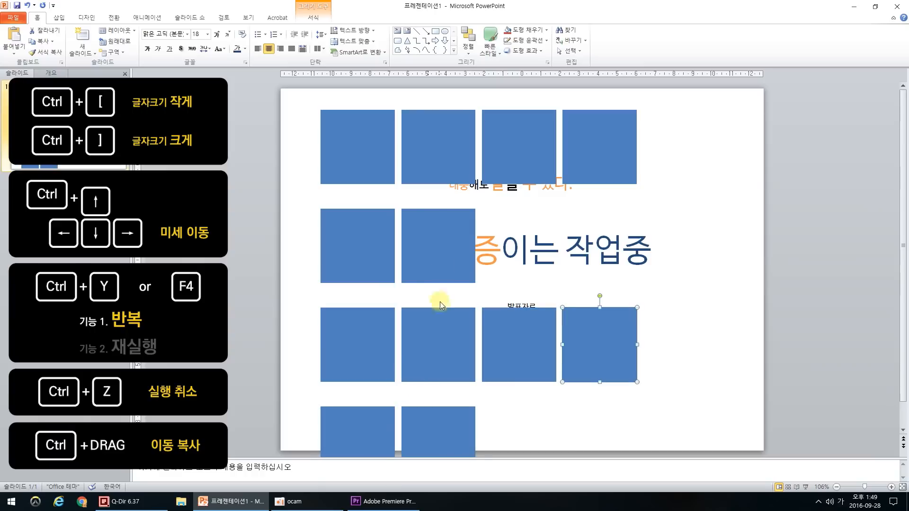
click(446, 248)
key(F4)
click(772, 236)
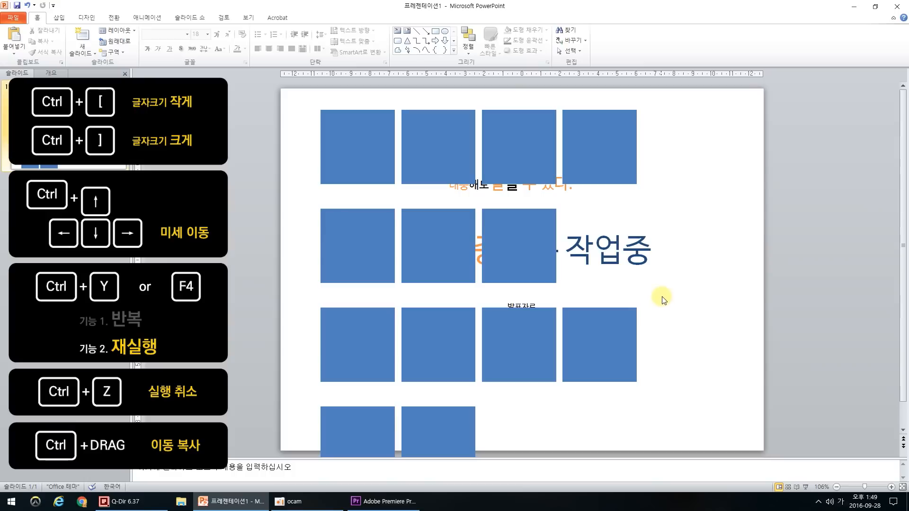
Undo the recent edits one by one until every blue square is gone and "이는 작업중" is black again
key(ctrl+z)
key(ctrl+z)
key(ctrl+z)
key(ctrl+z)
key(ctrl+z)
key(ctrl+z)
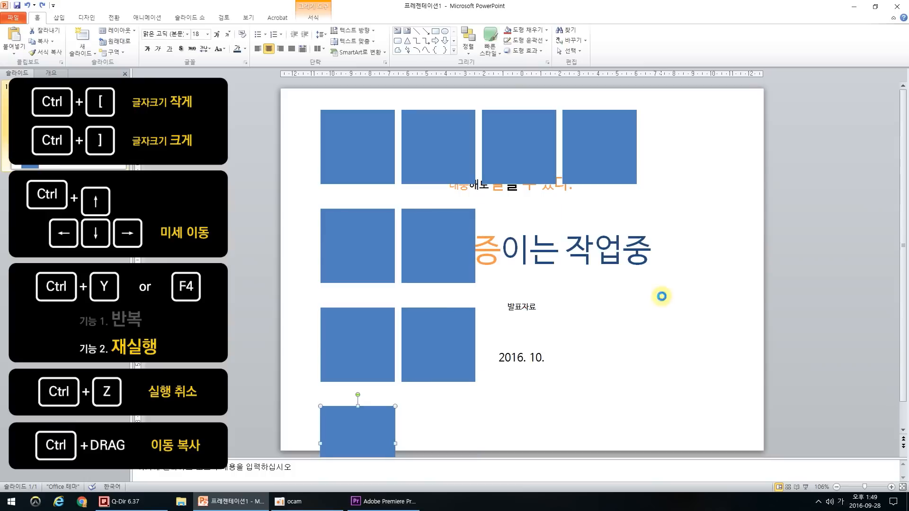
key(ctrl+z)
key(ctrl+z)
key(ctrl+z)
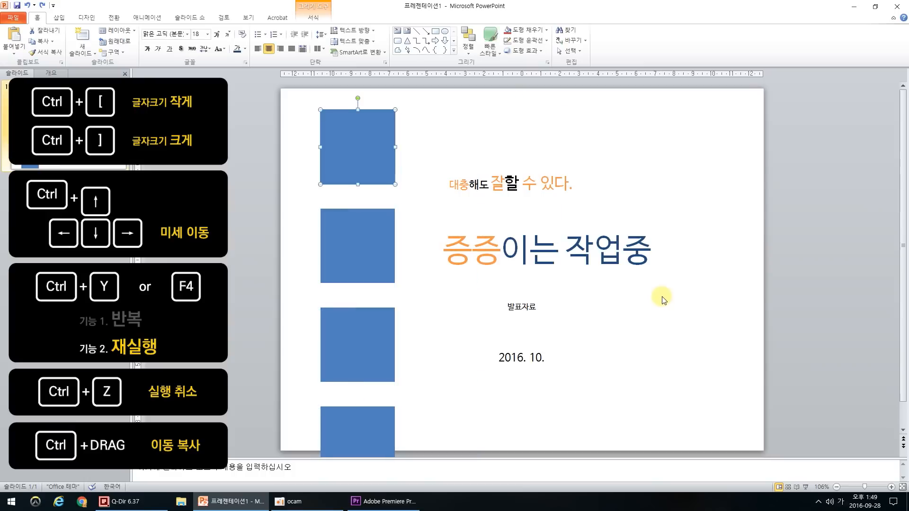
key(ctrl+z)
key(ctrl+z)
key(ctrl+z)
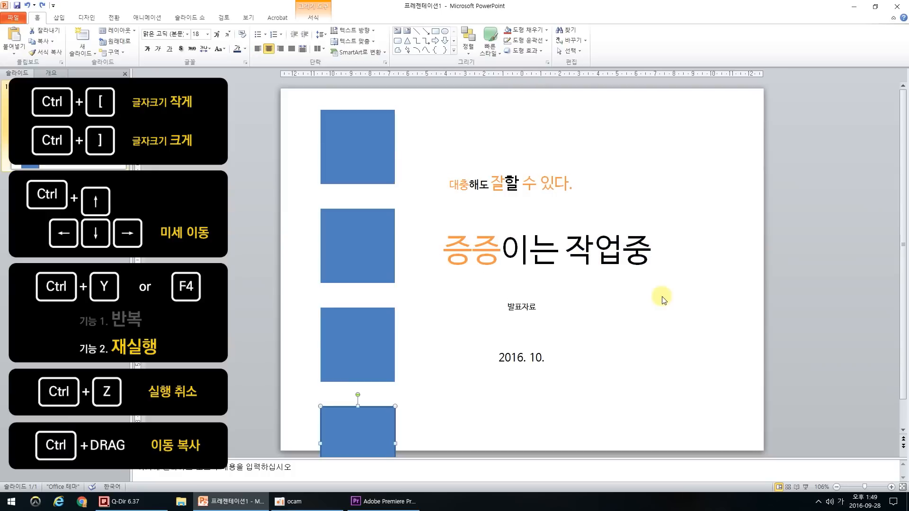
key(ctrl+z)
key(ctrl+z)
key(ctrl+z)
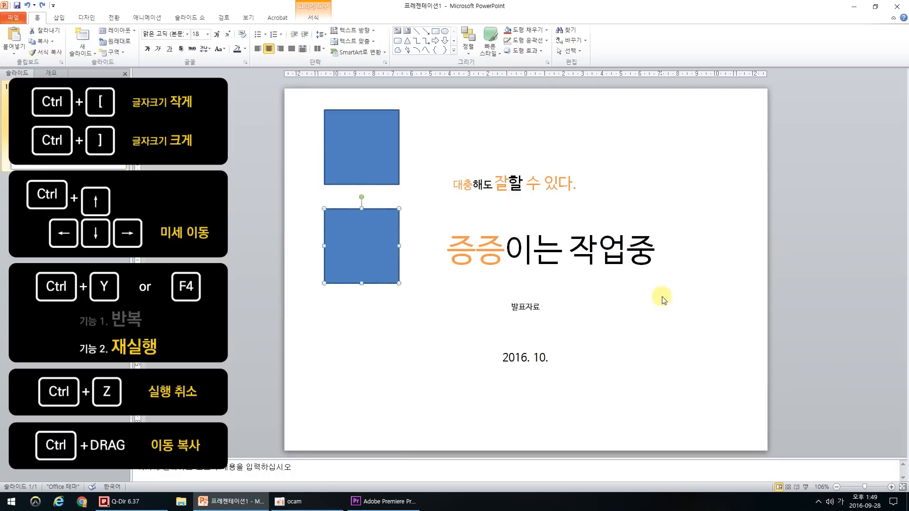
key(ctrl+z)
click(663, 299)
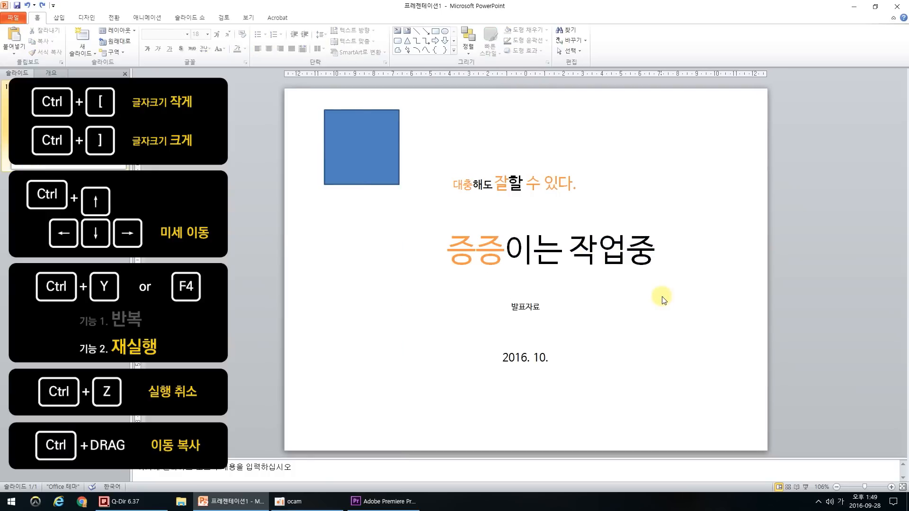
key(ctrl+z)
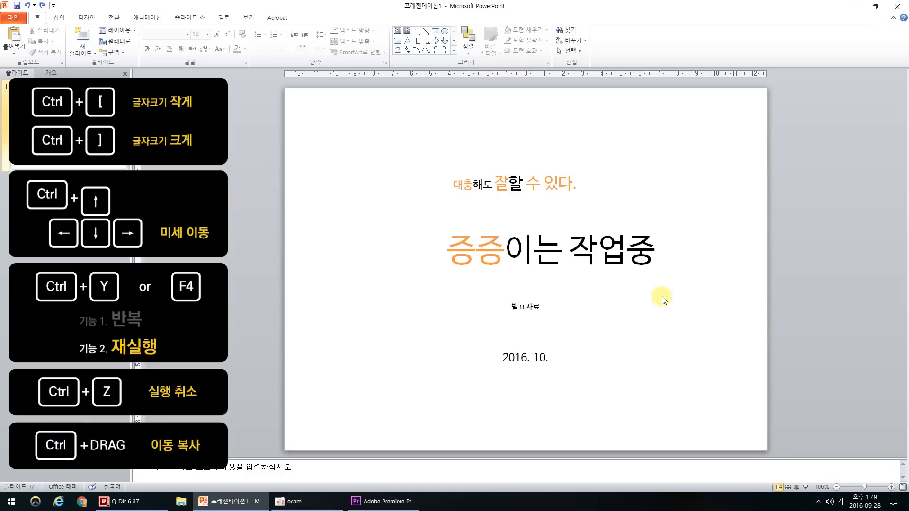
Redo the undone edits until the dark blue title text and the square copies up to the third row's third square are restored
key(ctrl+y)
key(ctrl+y)
key(ctrl+y)
key(ctrl+y)
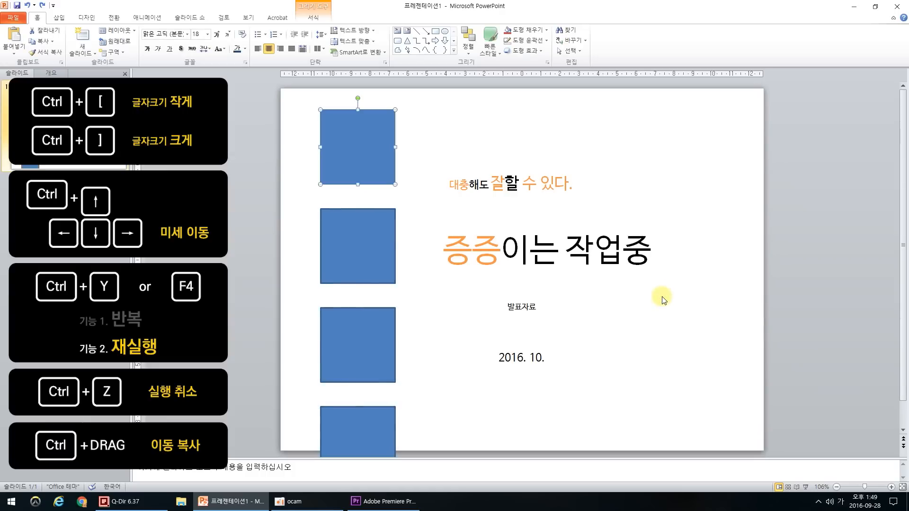
key(ctrl+y)
key(ctrl+y)
key(ctrl+y)
key(ctrl+y)
key(ctrl+y)
key(ctrl+y)
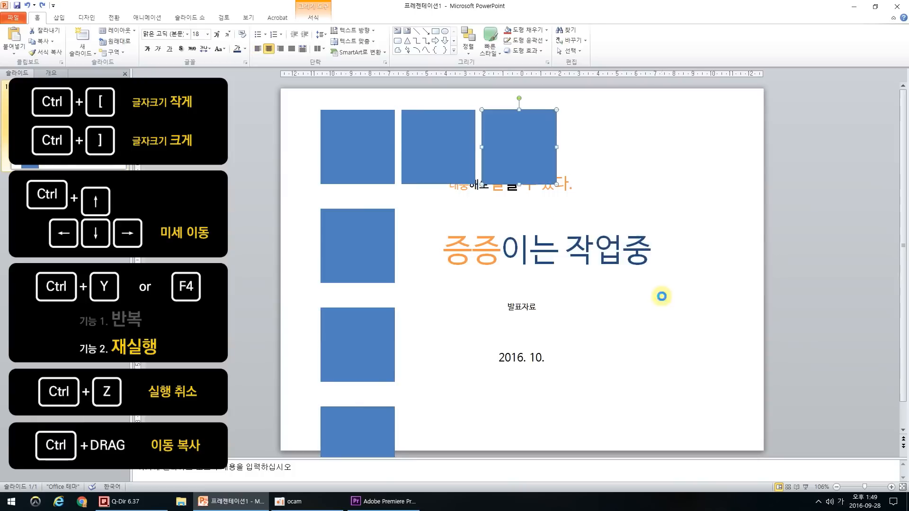
key(ctrl+y)
key(ctrl+y)
key(ctrl+y)
key(ctrl+y)
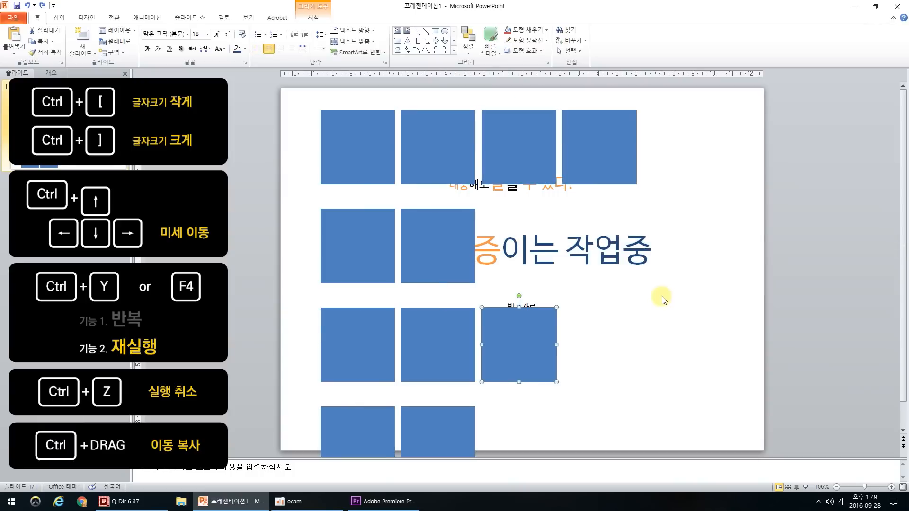
click(663, 298)
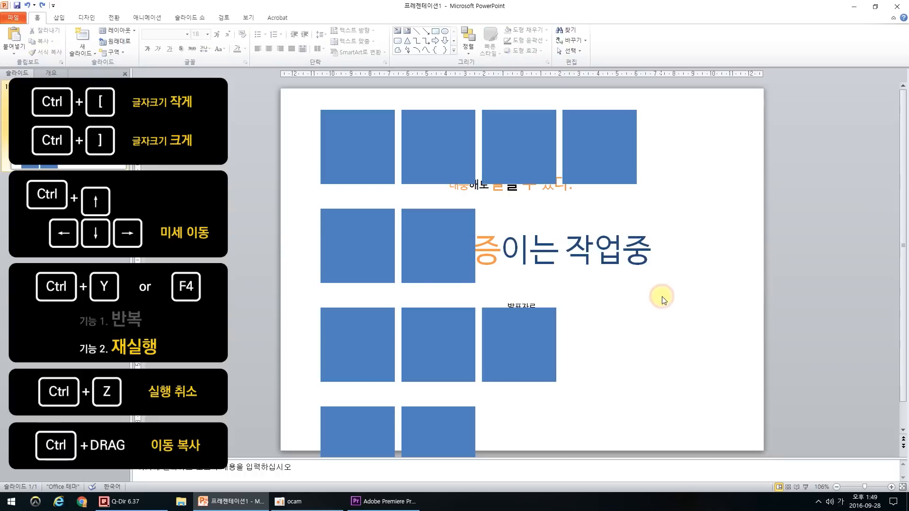